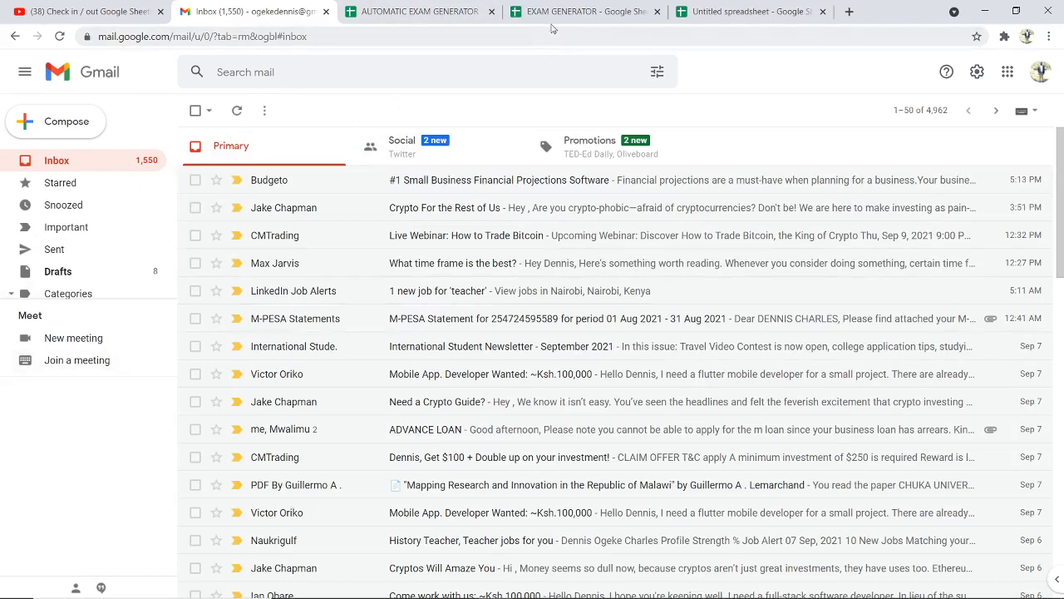
# - Switch to the EXAM GENERATOR spreadsheet and hide its side panel to widen the sheet area
pyautogui.click(574, 12)
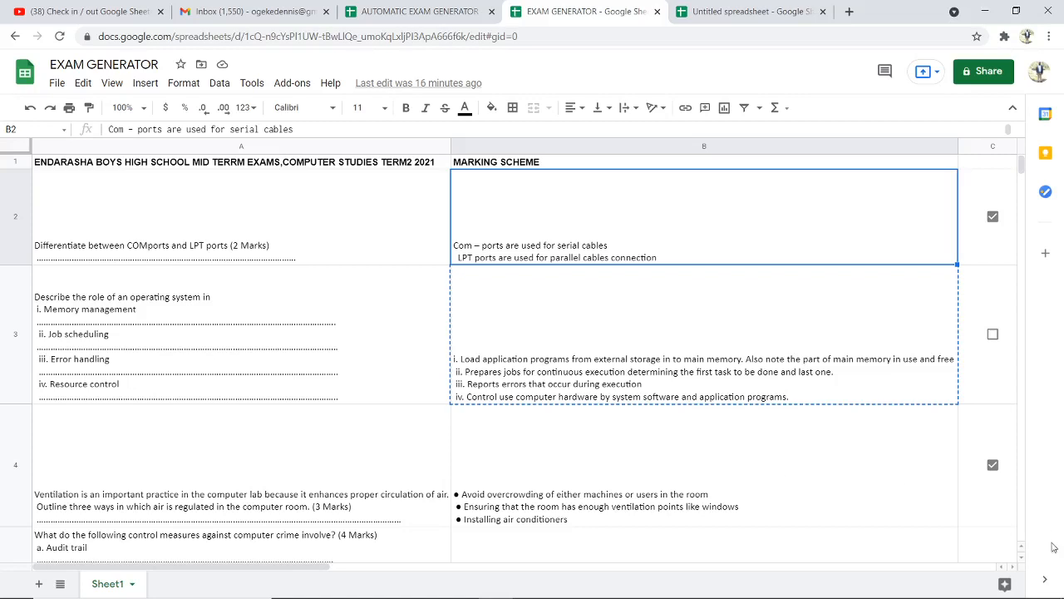
pyautogui.click(1043, 579)
pyautogui.click(1044, 580)
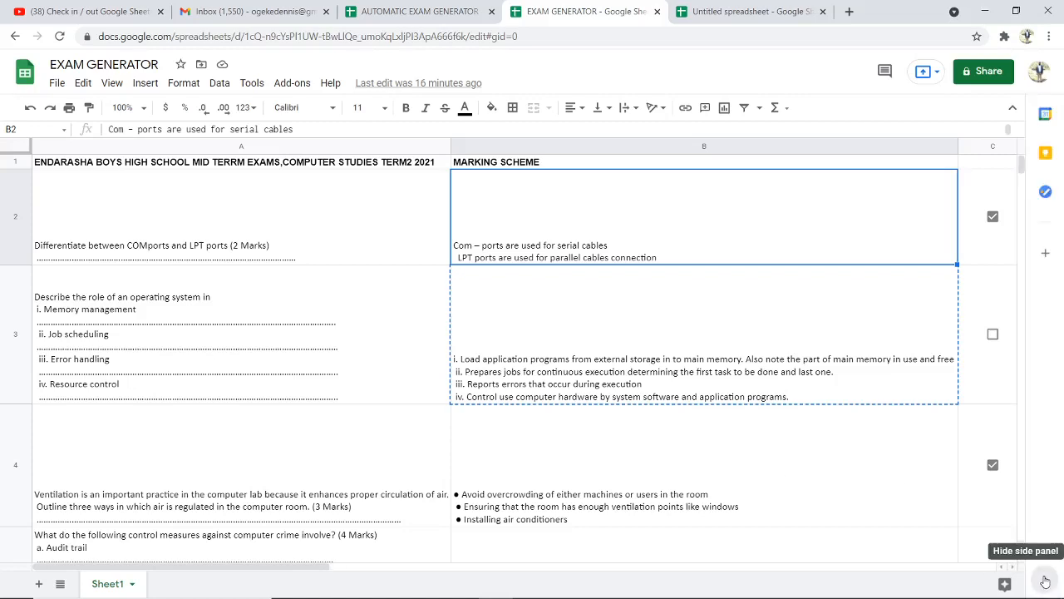
pyautogui.click(1043, 580)
pyautogui.click(910, 510)
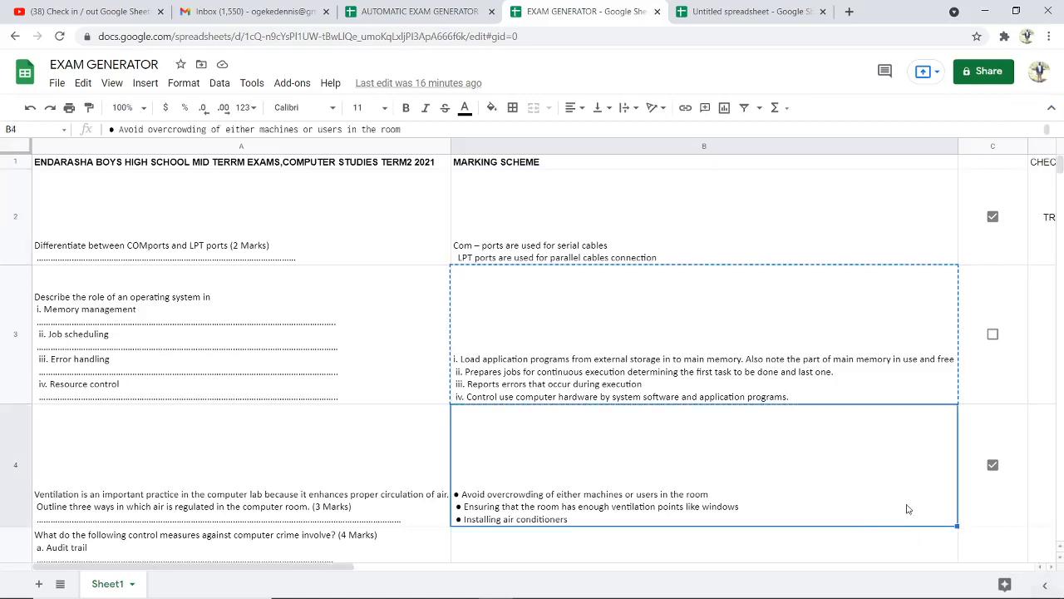
# - Include the operating system question by ticking C3, and exclude the COM and LPT ports question by clearing C2
pyautogui.click(1052, 567)
pyautogui.click(994, 337)
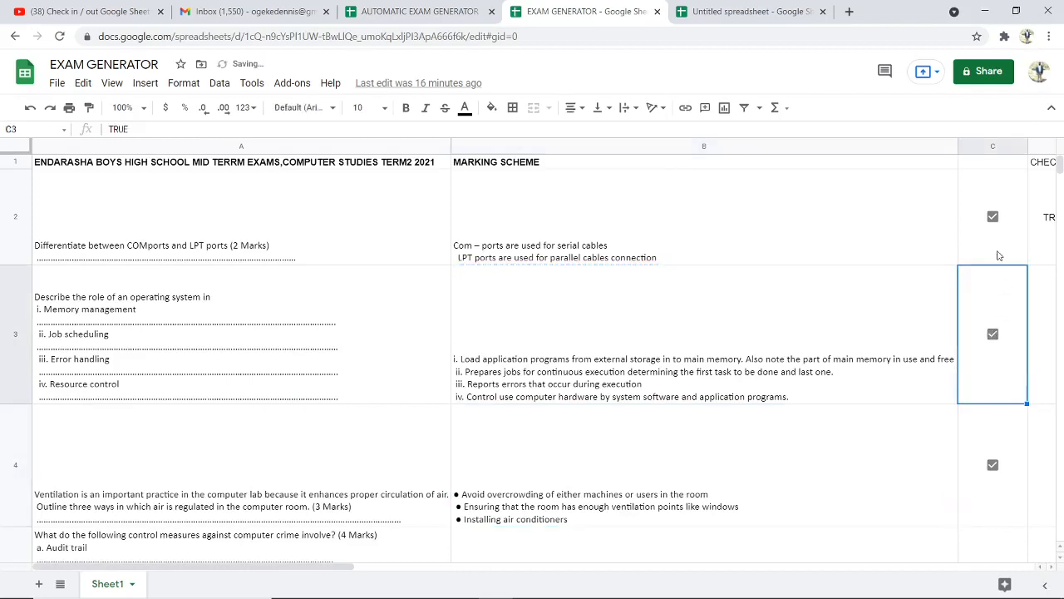
pyautogui.click(994, 216)
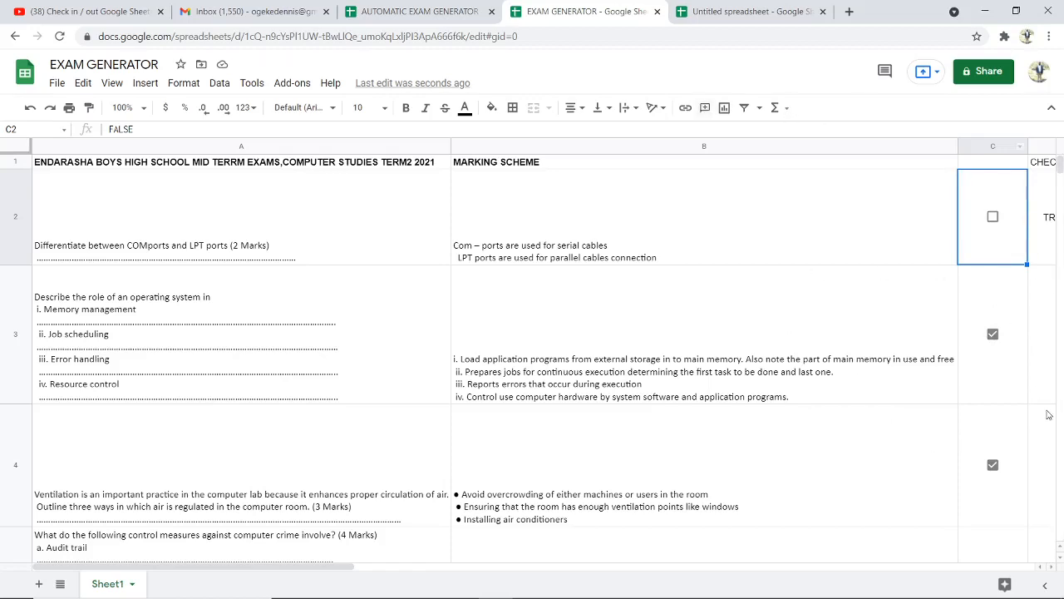
pyautogui.scroll(-3, 1045, 414)
pyautogui.scroll(5, 1044, 414)
pyautogui.click(1053, 566)
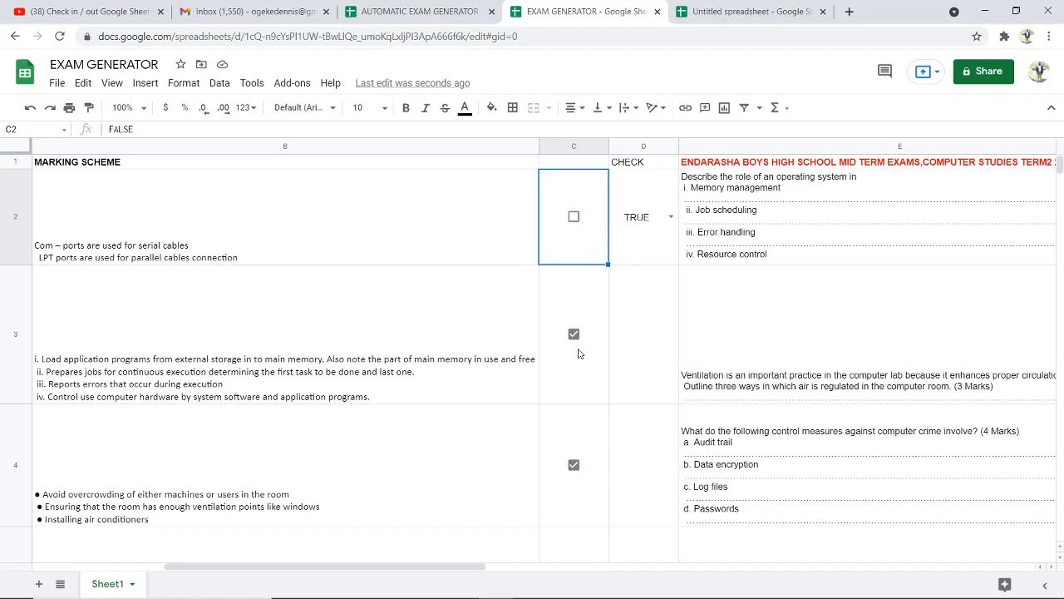
# - Clear the checkbox in C4 for the ventilation question and tick C2 for the COM and LPT ports question
pyautogui.click(573, 466)
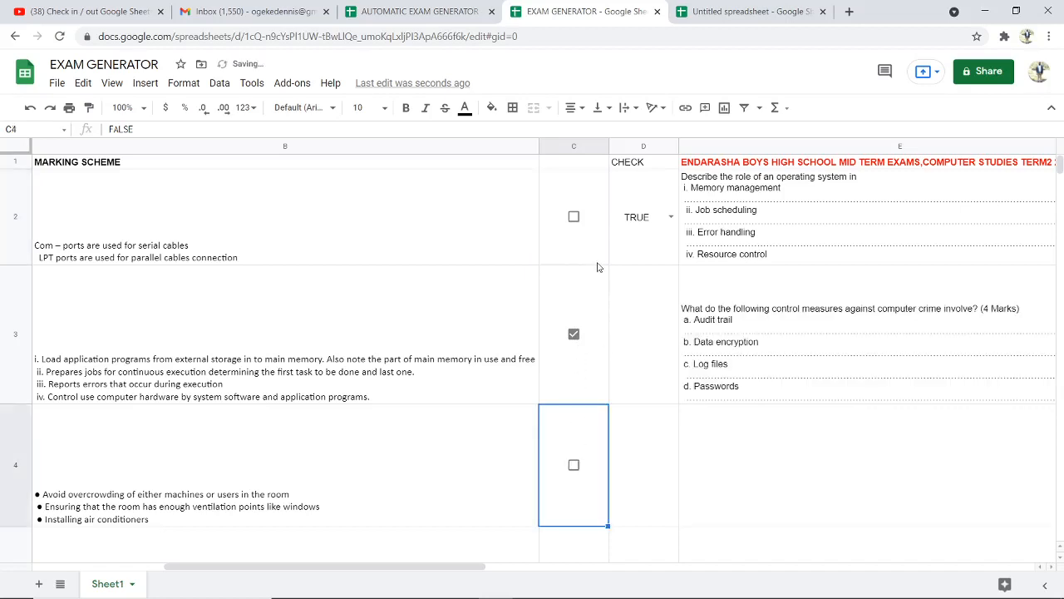
pyautogui.click(577, 218)
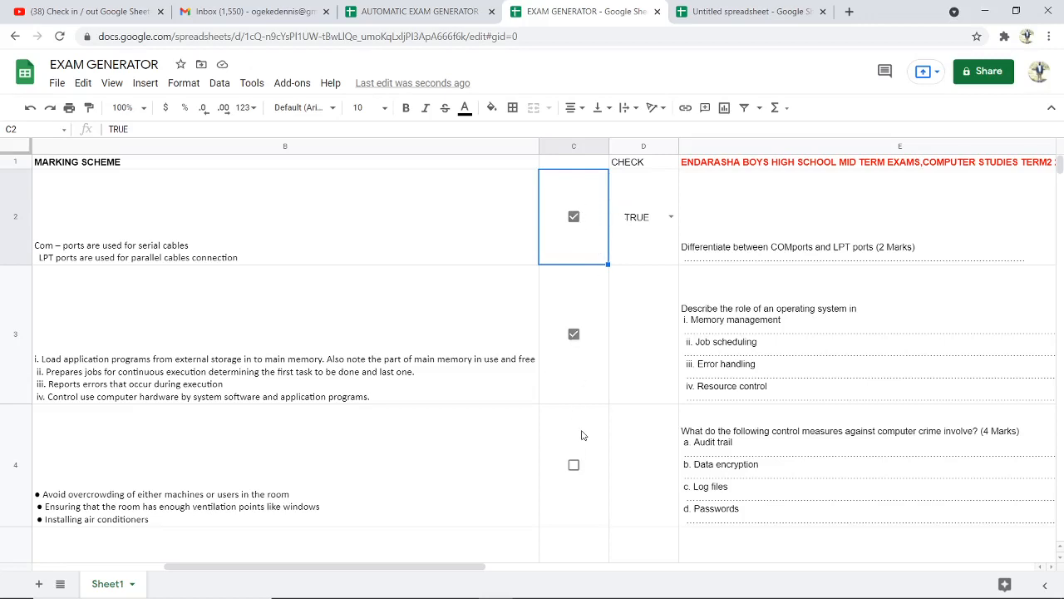
pyautogui.scroll(-3, 587, 464)
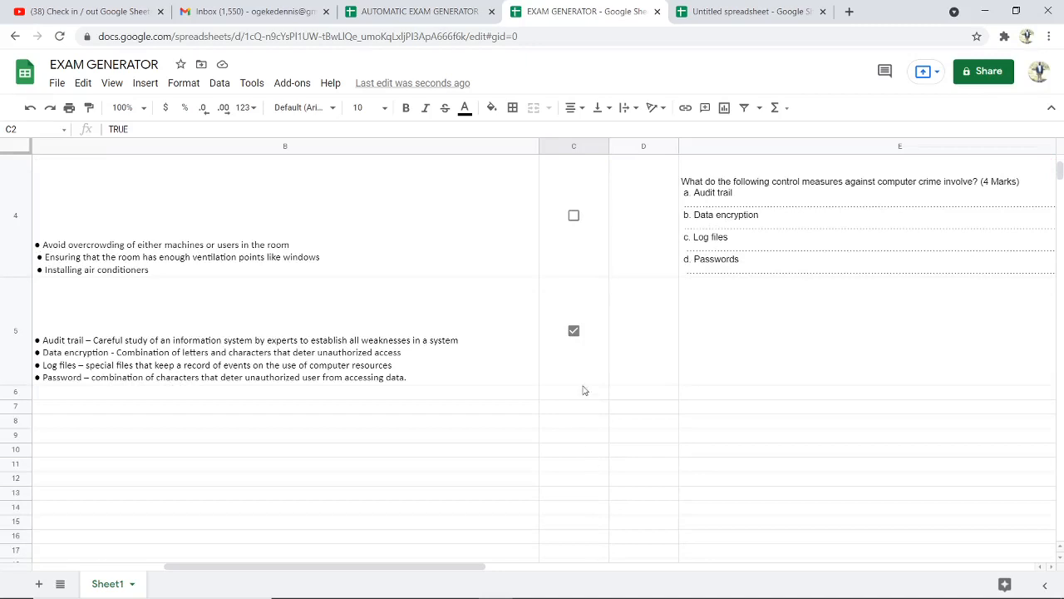
pyautogui.scroll(3, 654, 375)
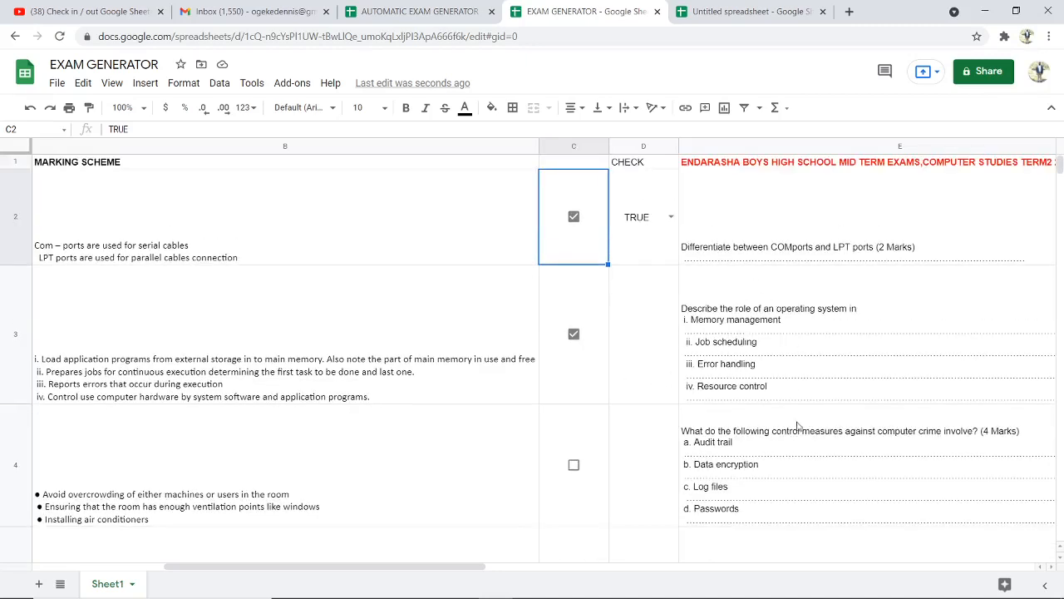
# - Export only the generated exam in cells E1:E4 as a PDF document, using Letter paper in portrait orientation
pyautogui.click(1052, 569)
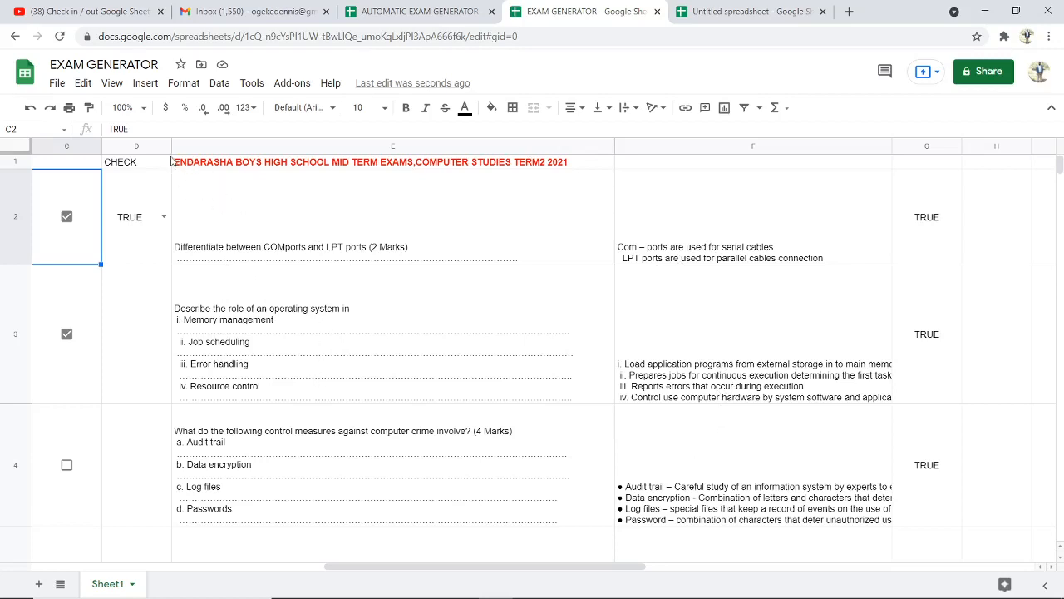
pyautogui.moveTo(178, 166); pyautogui.dragTo(275, 466)
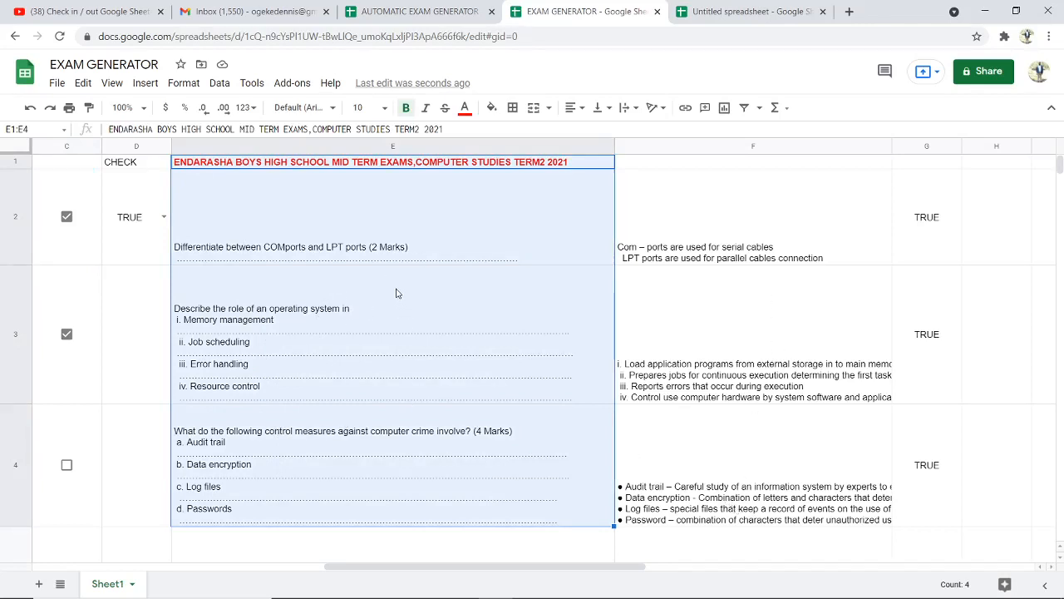
pyautogui.click(56, 83)
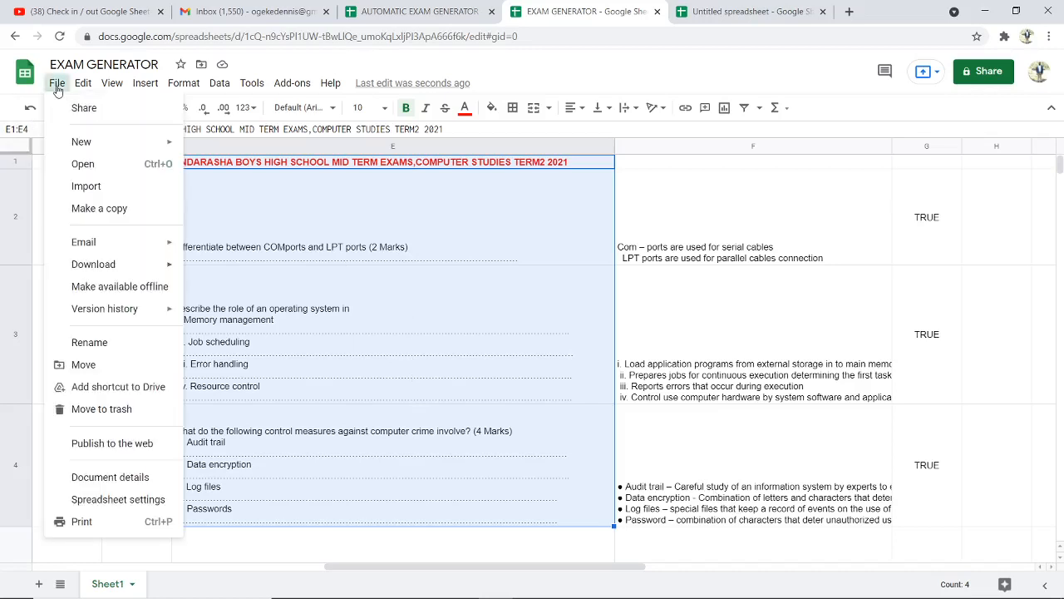
pyautogui.moveTo(94, 270)
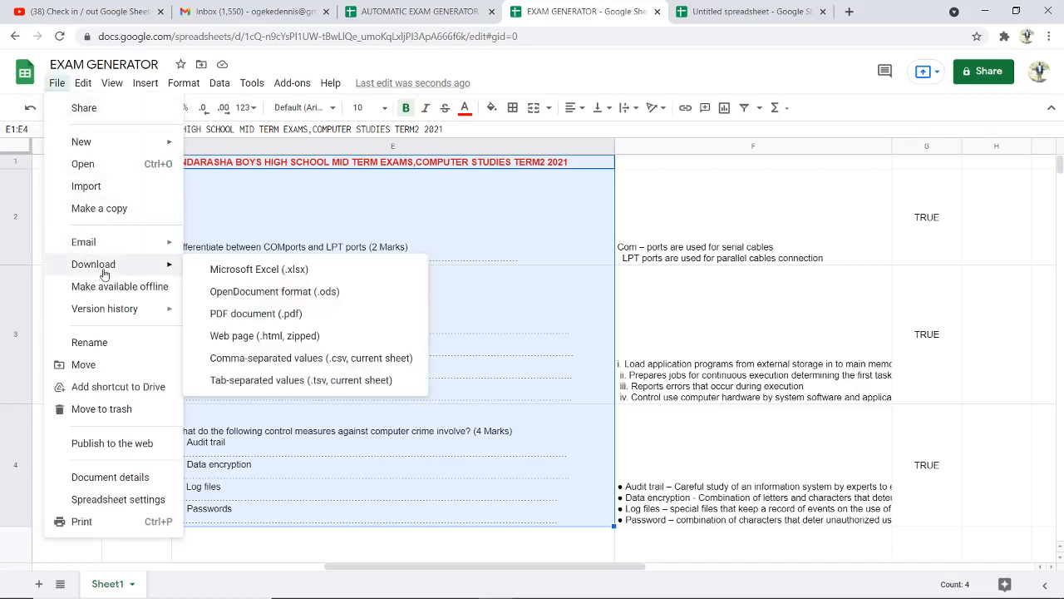
pyautogui.click(279, 314)
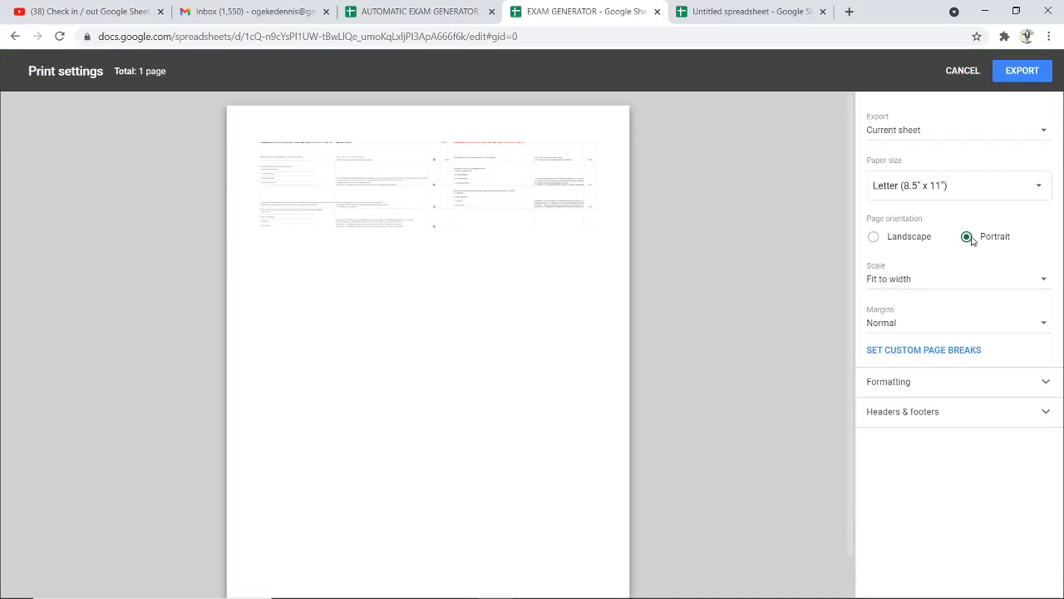
pyautogui.click(1035, 138)
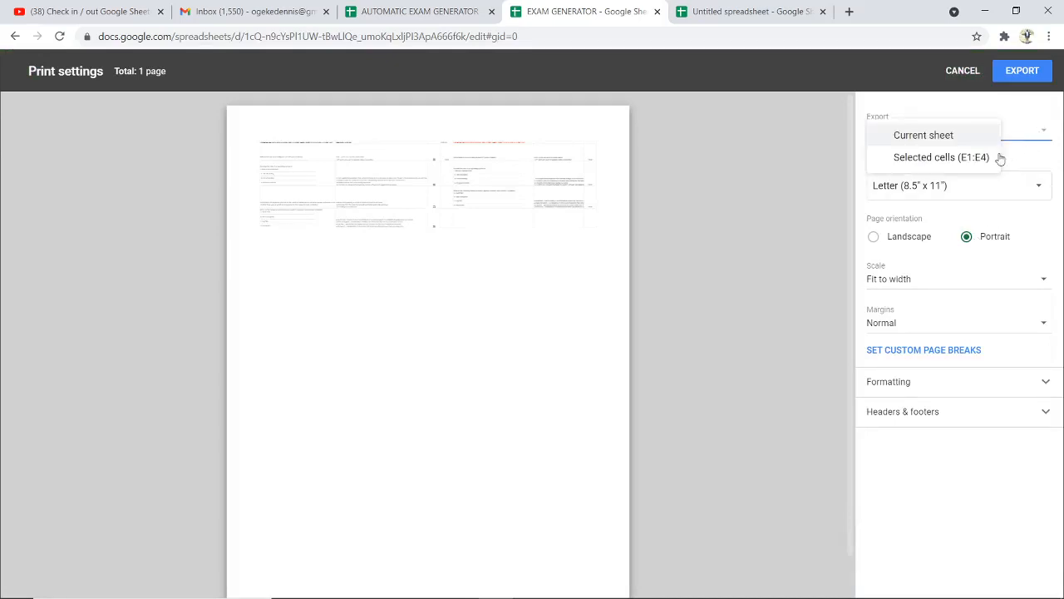
pyautogui.click(962, 164)
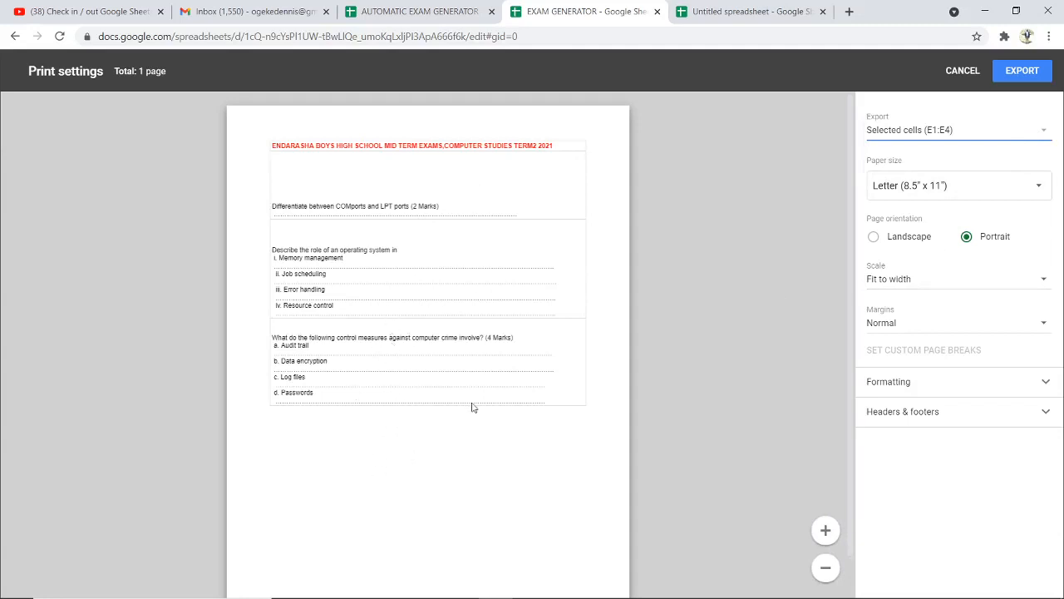
pyautogui.click(1030, 73)
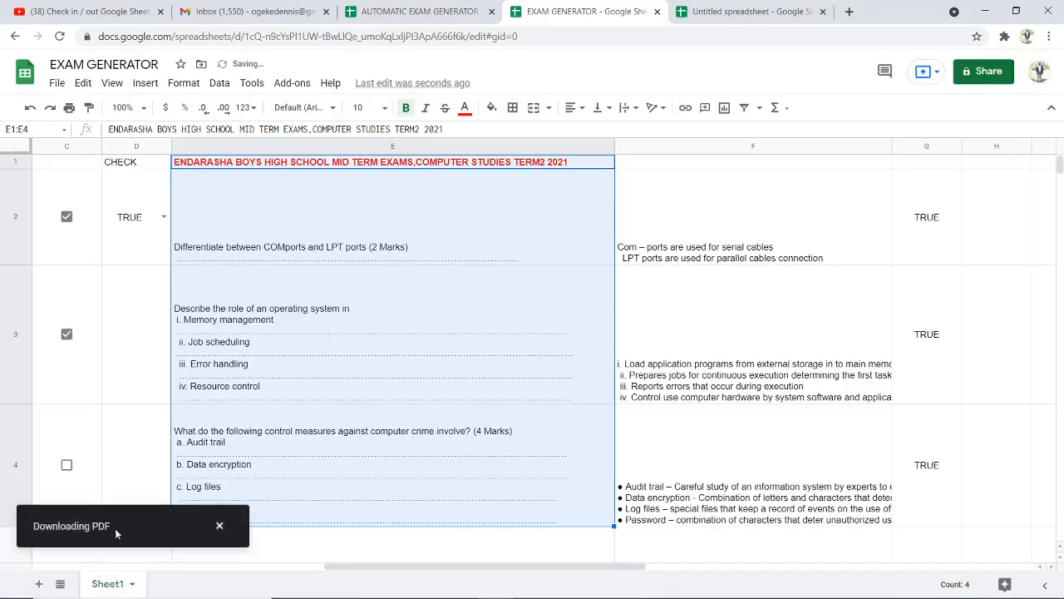
# - Download EXAM GENERATOR - Sheet1_3.pdf to the Documents folder and open it for review, returning to the spreadsheet when done
pyautogui.click(552, 374)
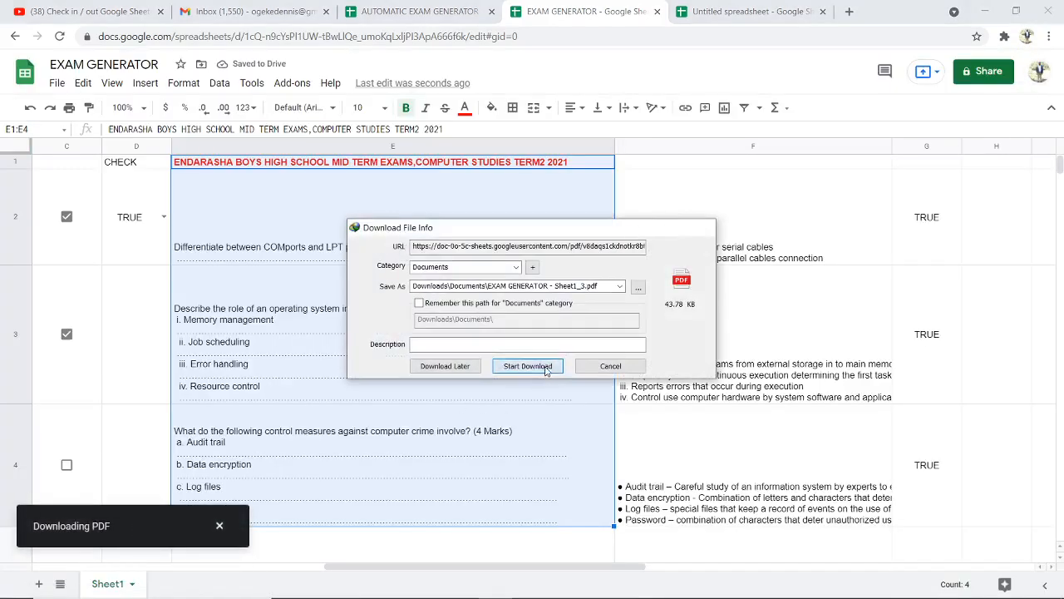
pyautogui.click(426, 352)
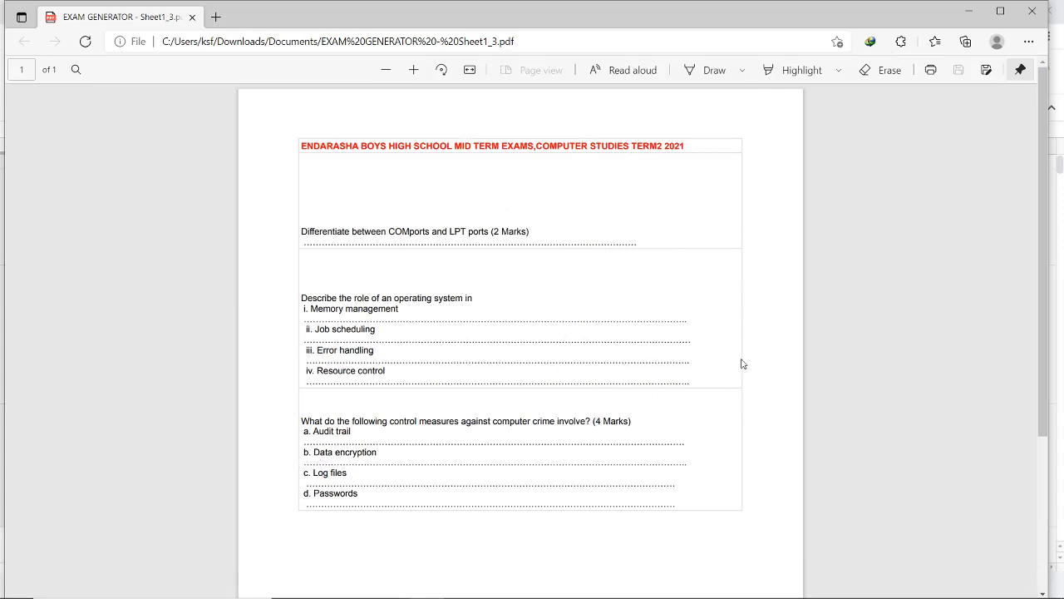
pyautogui.click(970, 13)
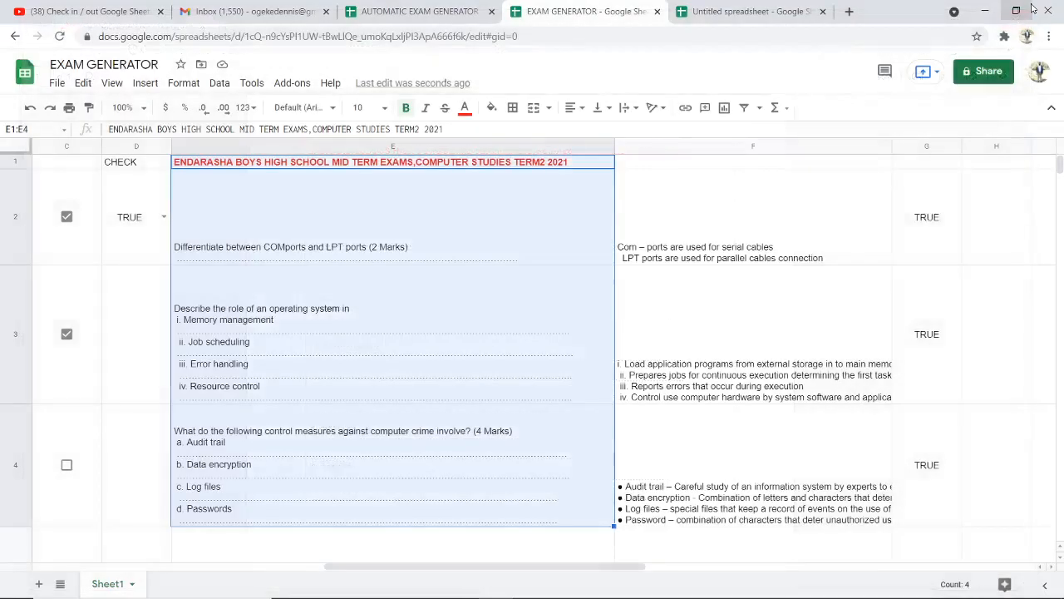
# - Create a blank Google Sheets spreadsheet starting from Gmail, and widen column A to roughly four times its default width
pyautogui.click(663, 220)
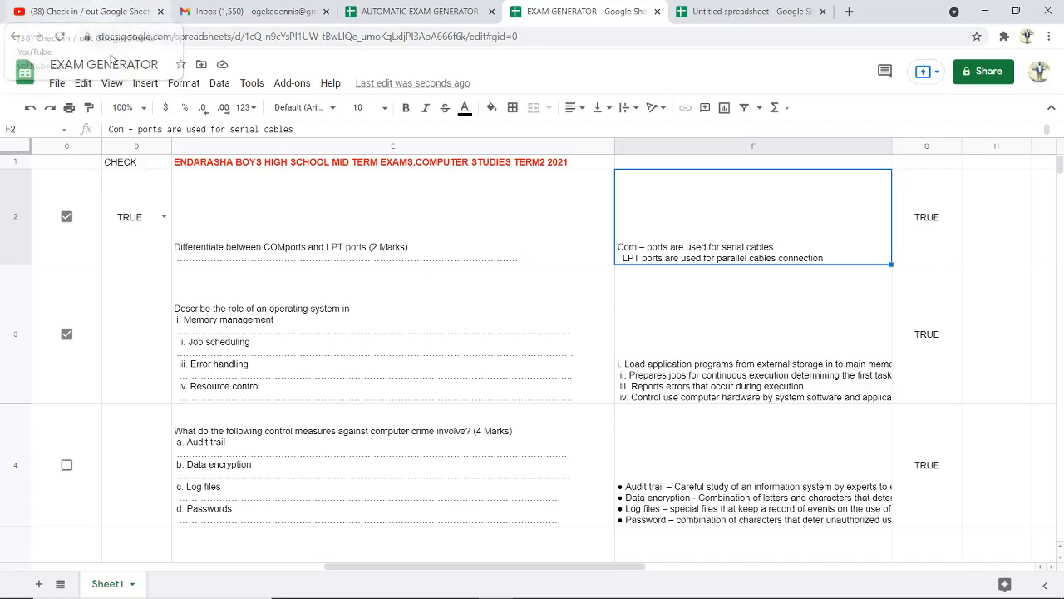
pyautogui.click(113, 11)
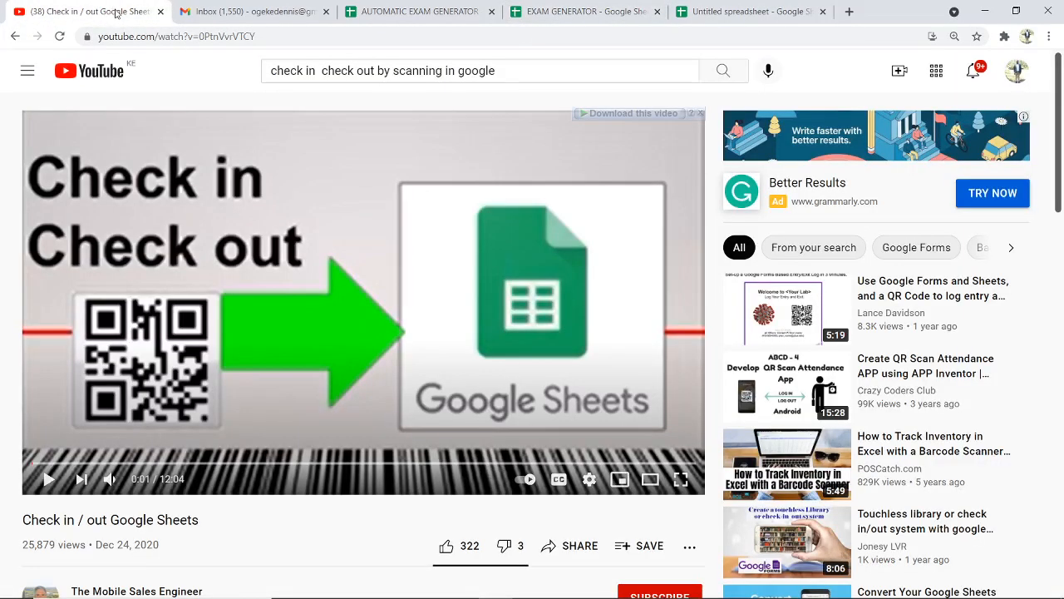
pyautogui.click(262, 11)
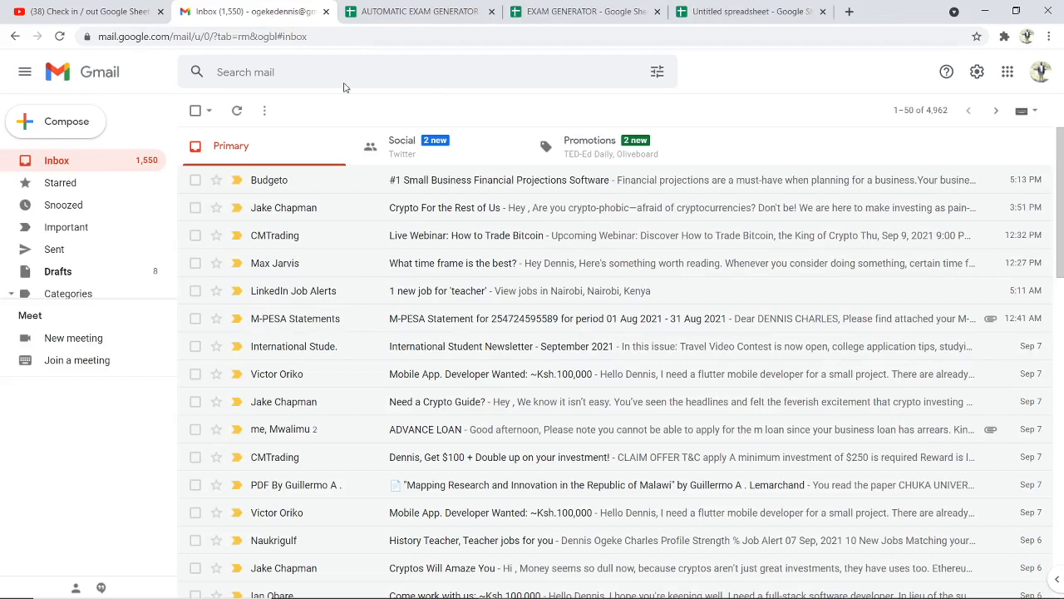
pyautogui.click(1008, 73)
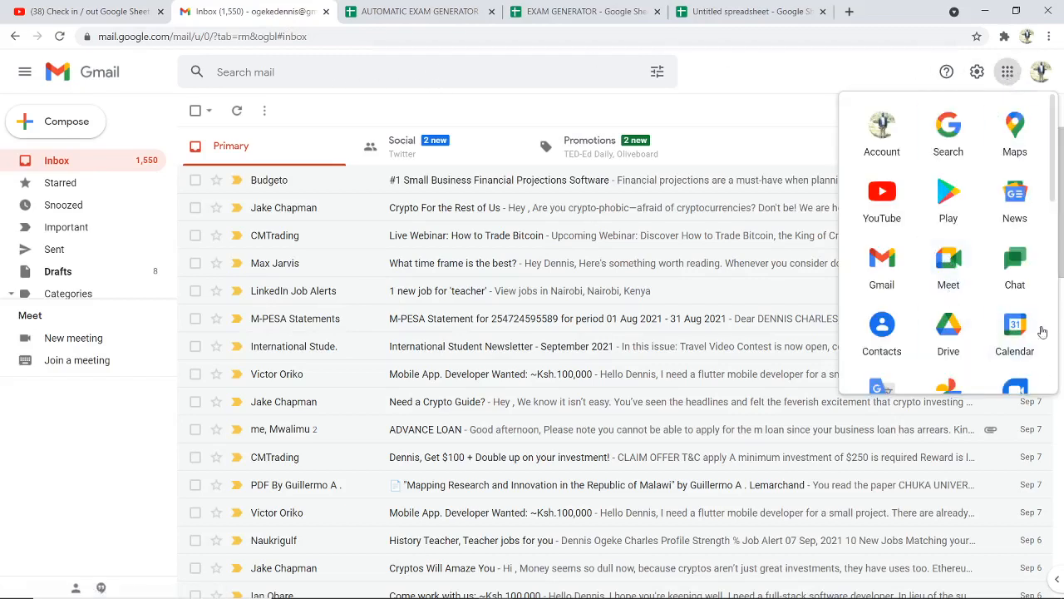
pyautogui.scroll(-3, 1014, 321)
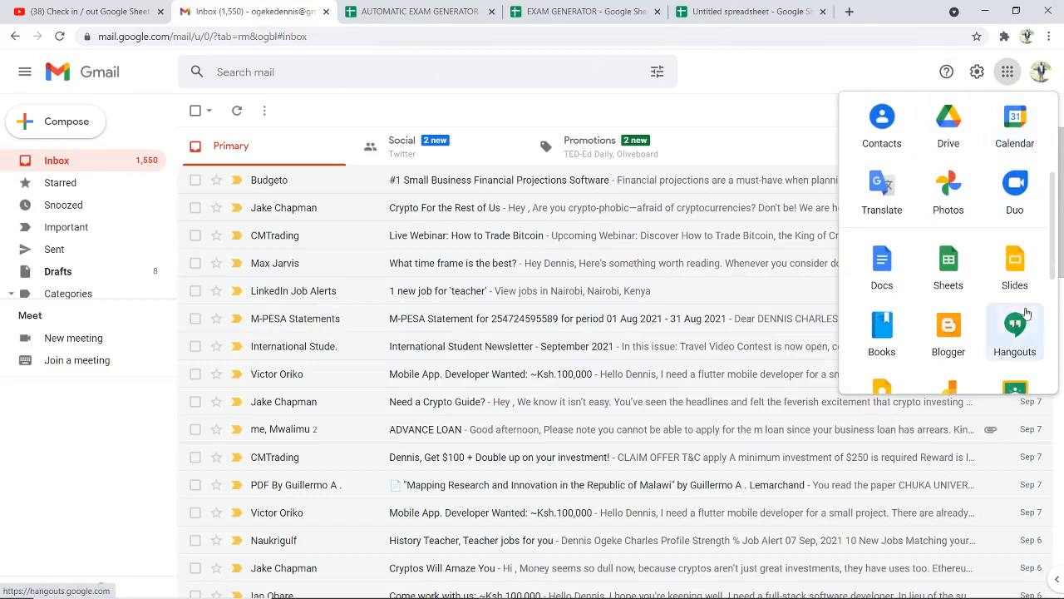
pyautogui.click(949, 266)
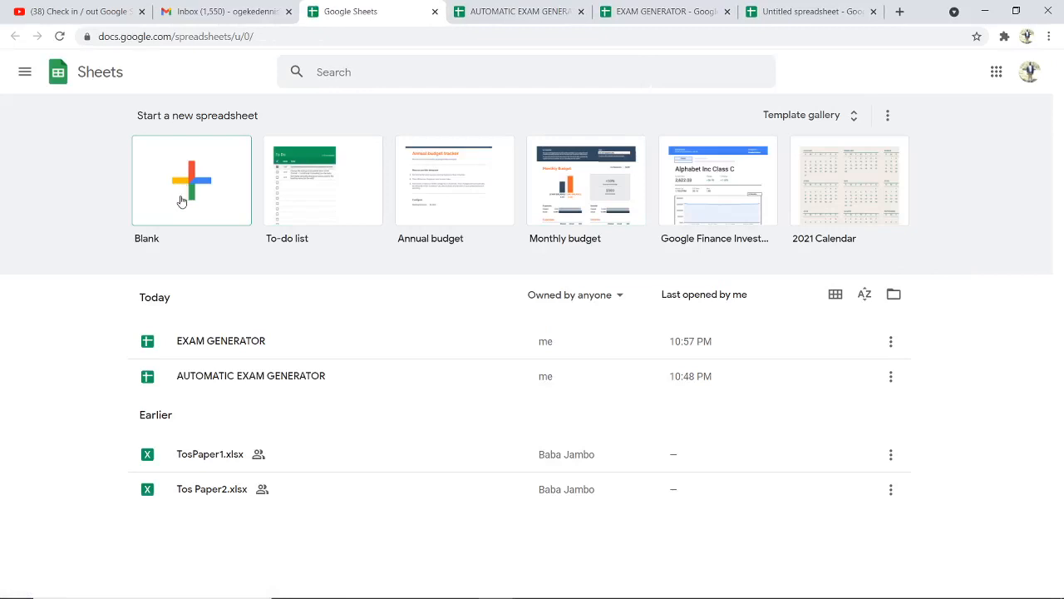
pyautogui.click(184, 191)
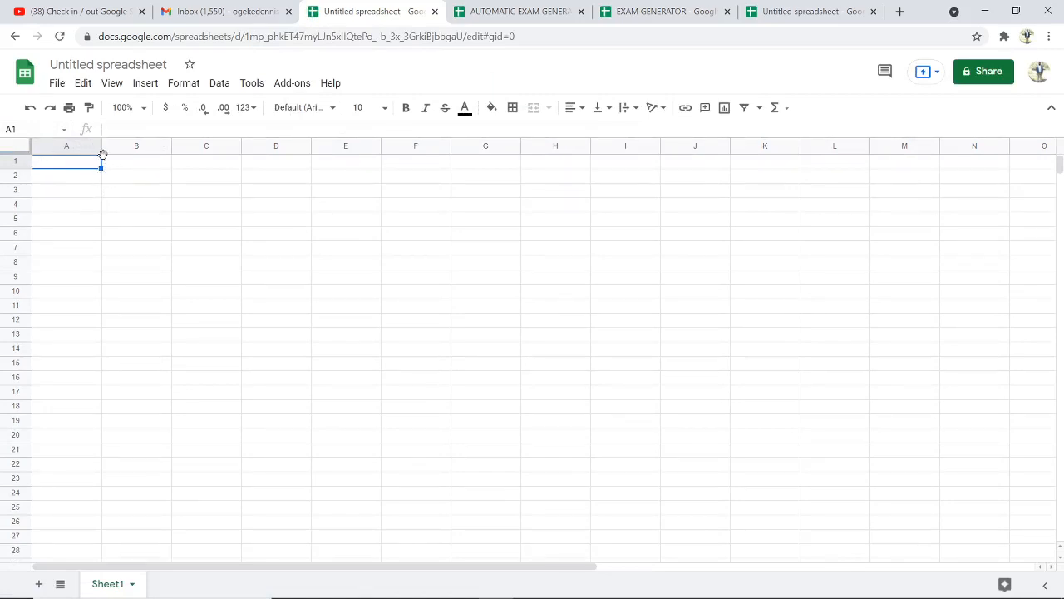
pyautogui.moveTo(109, 150); pyautogui.dragTo(313, 258)
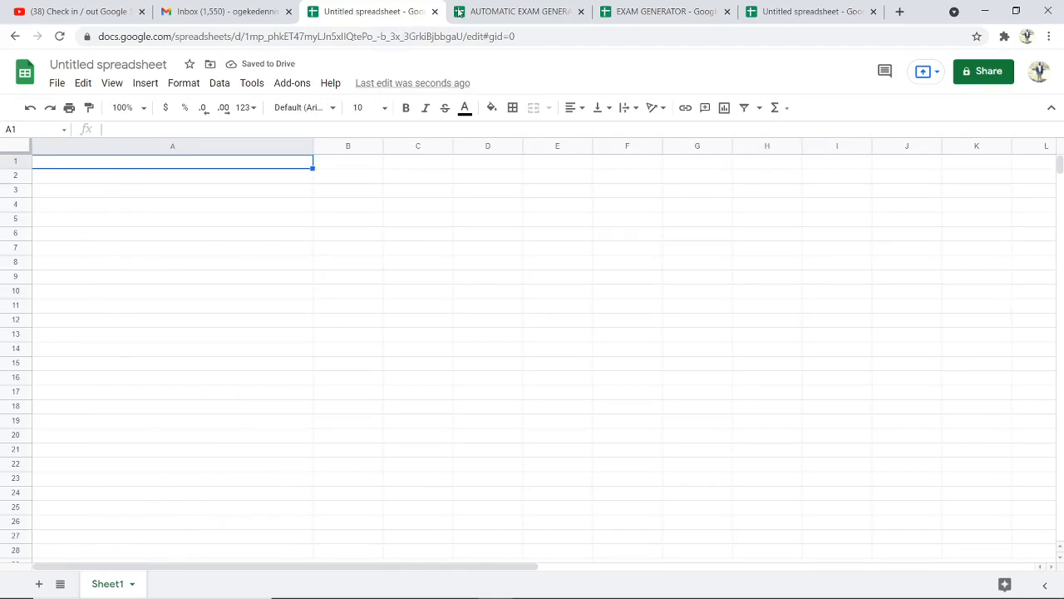
# - Copy the COM and LPT ports question from A2 of AUTOMATIC EXAM GENERATOR into A2 of the new spreadsheet
pyautogui.click(458, 12)
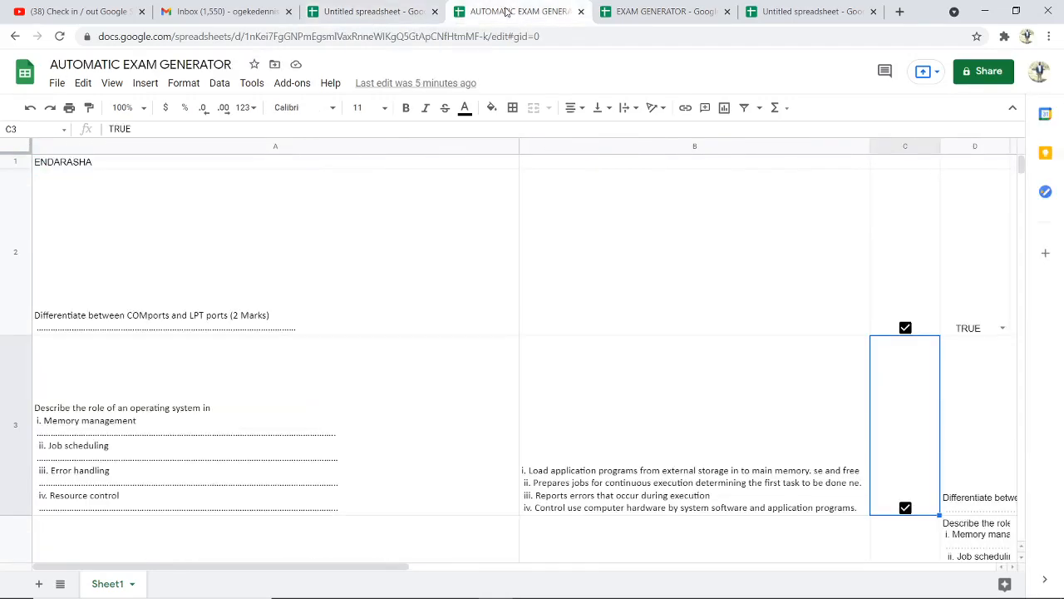
pyautogui.click(66, 314)
pyautogui.rightClick(107, 305)
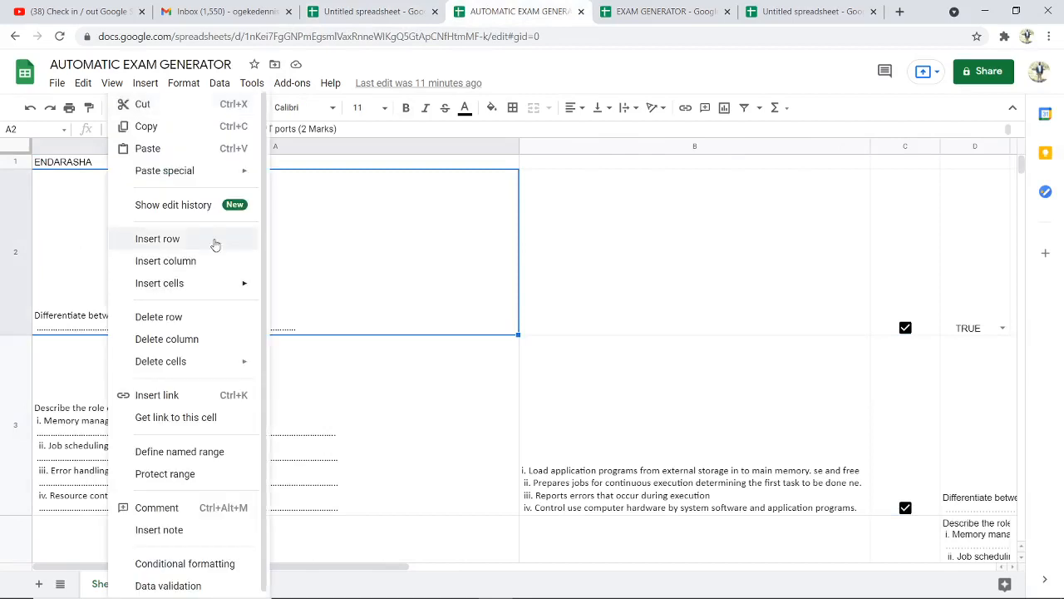
pyautogui.click(154, 125)
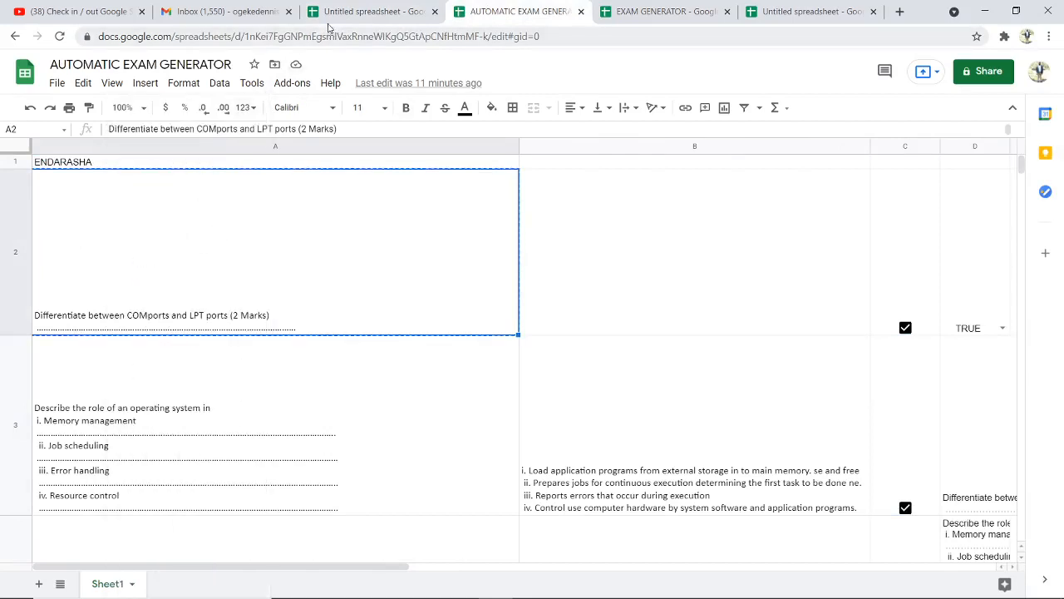
pyautogui.click(398, 13)
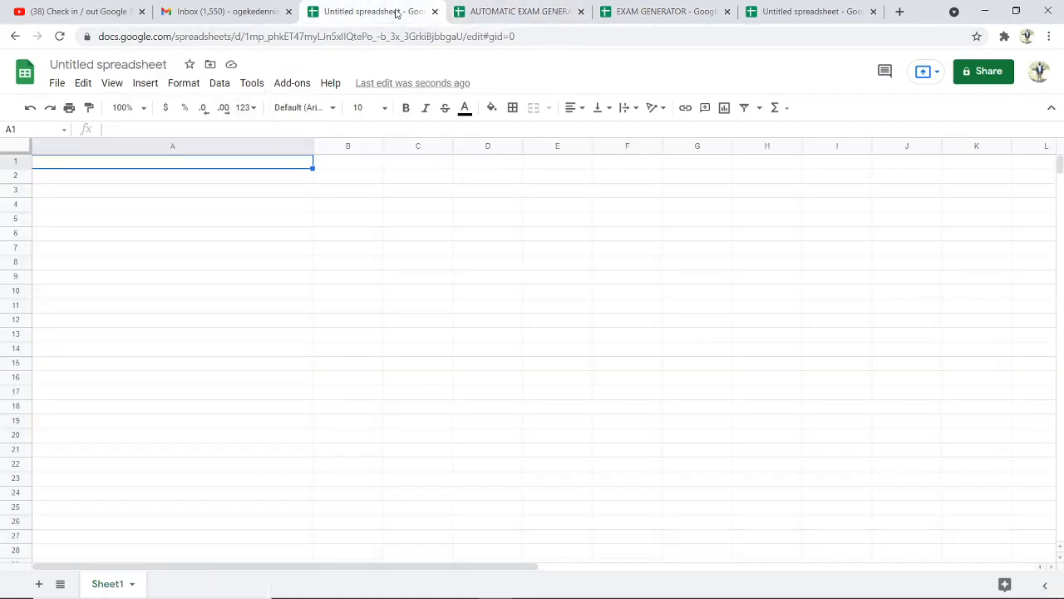
pyautogui.click(77, 180)
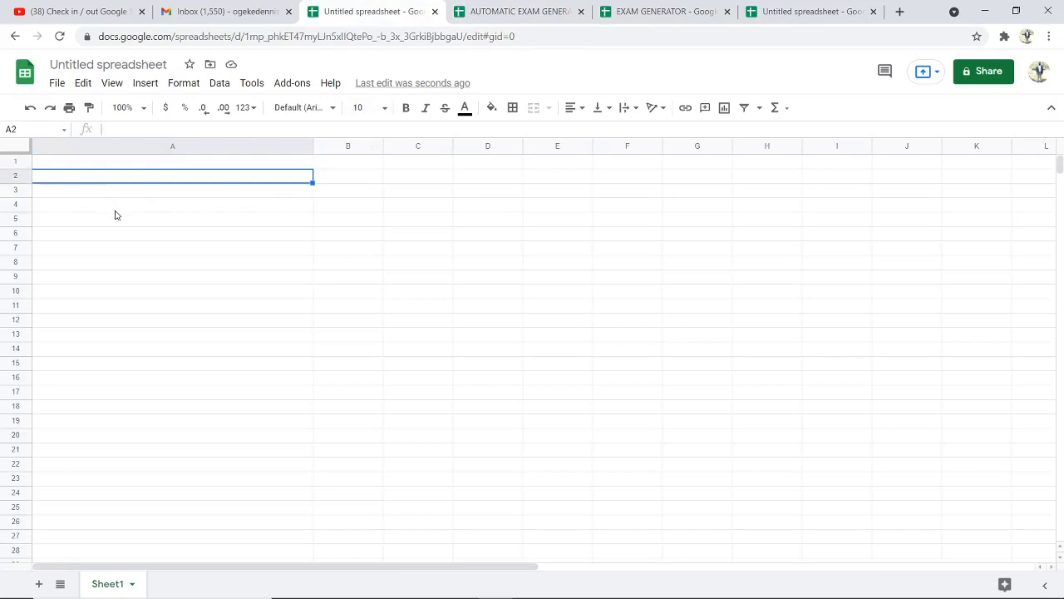
pyautogui.hotkey('ctrl', 'v')
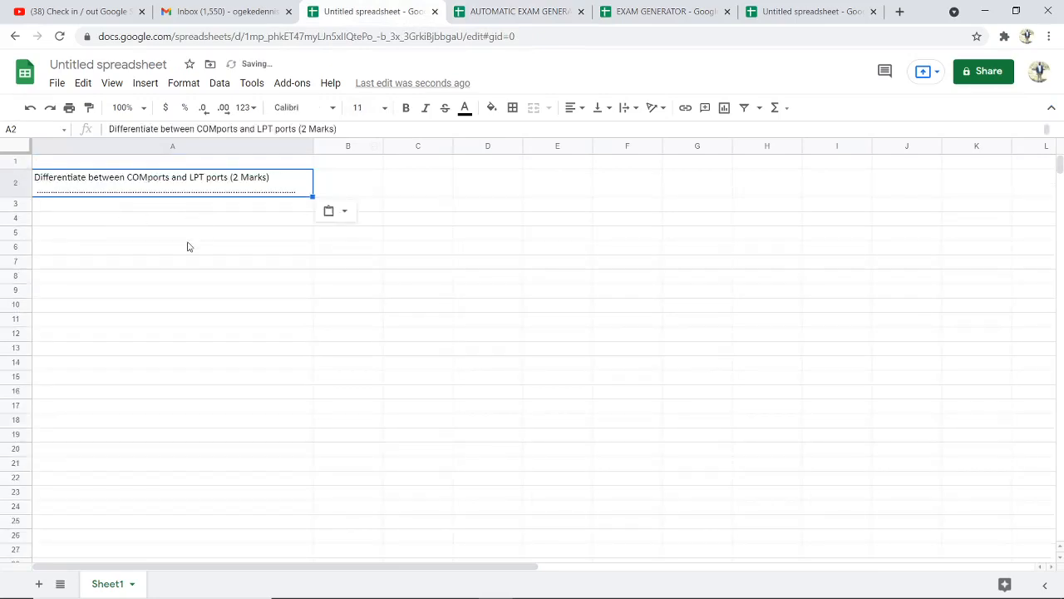
# - Enlarge row 3 of the new spreadsheet to roughly eight times its default height and select A3
pyautogui.click(188, 246)
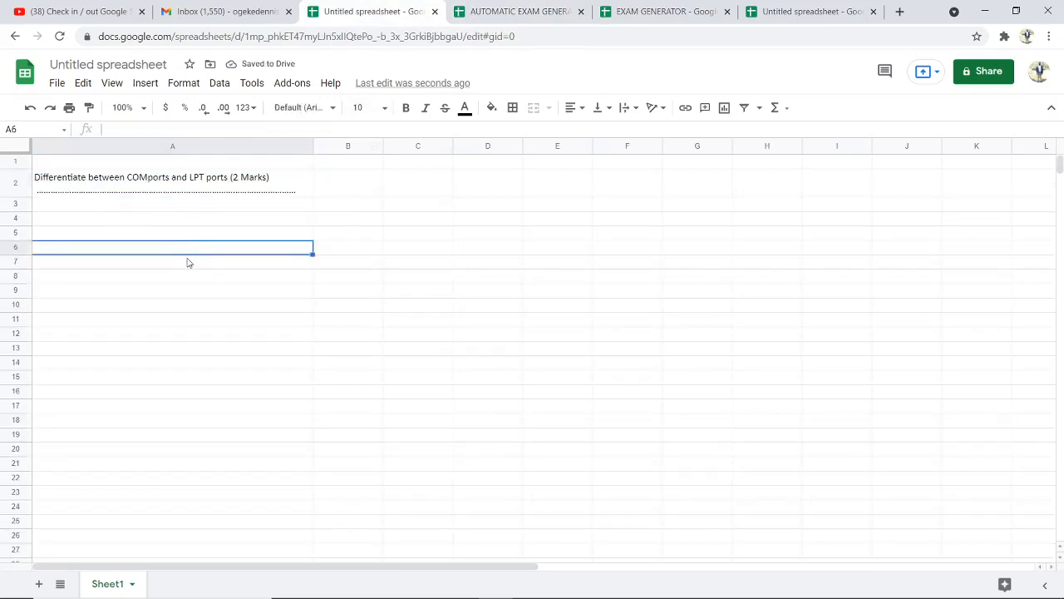
pyautogui.click(80, 205)
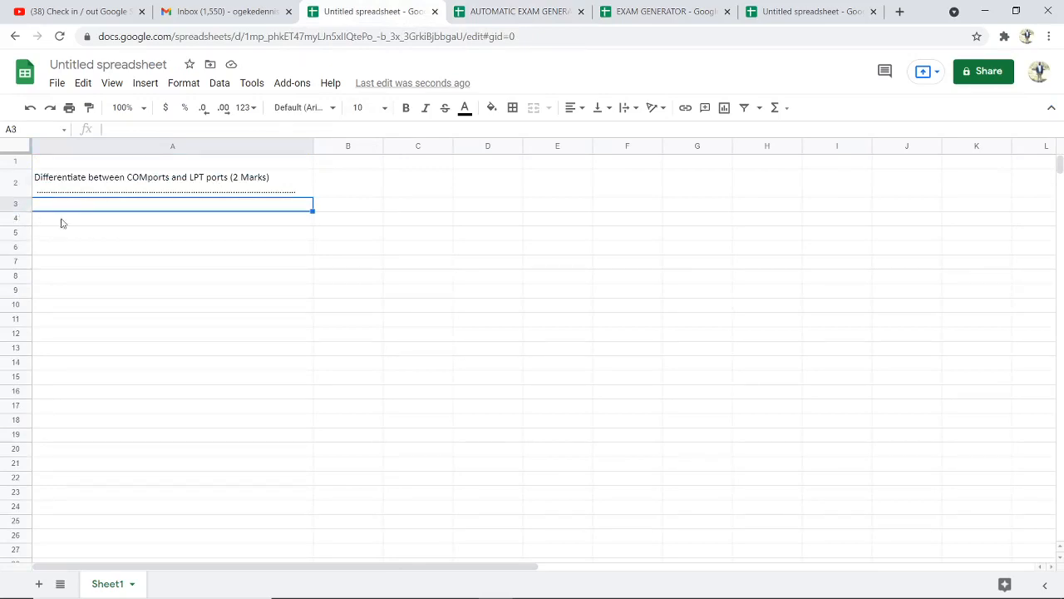
pyautogui.click(117, 251)
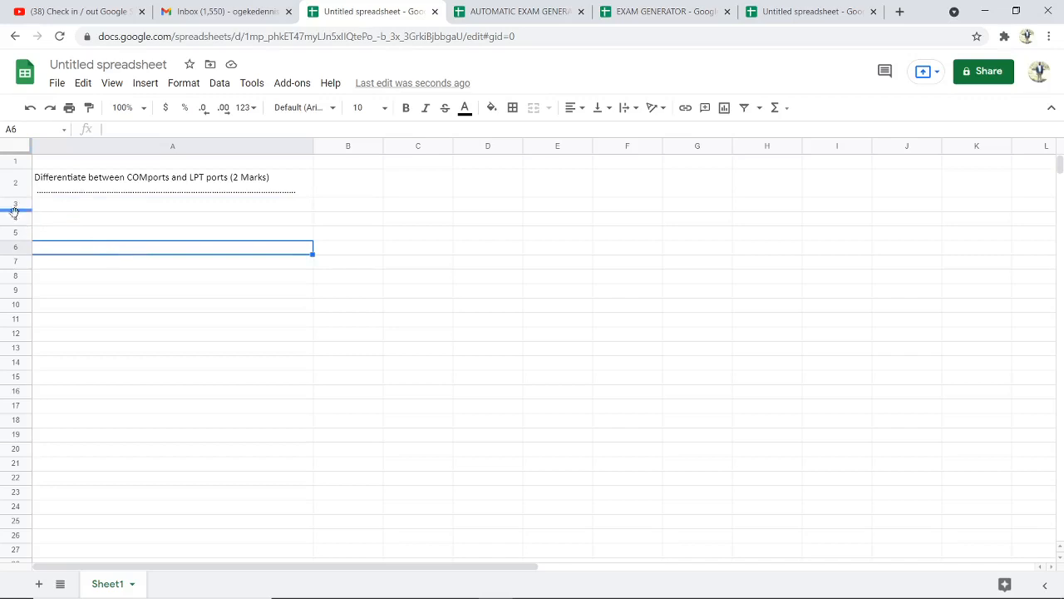
pyautogui.click(17, 217)
pyautogui.click(93, 276)
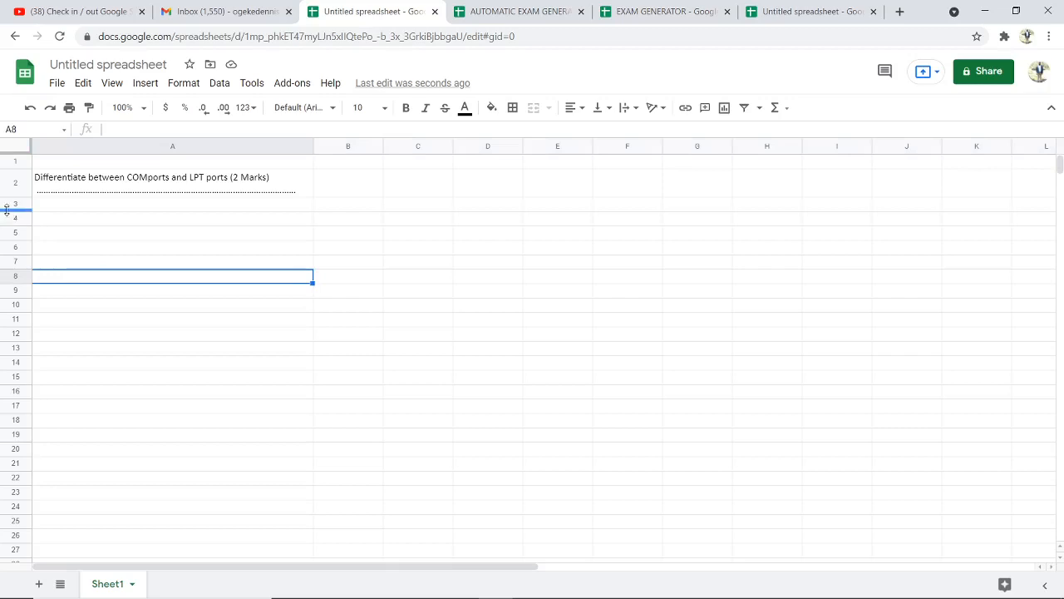
pyautogui.moveTo(7, 210); pyautogui.dragTo(7, 317)
pyautogui.click(117, 239)
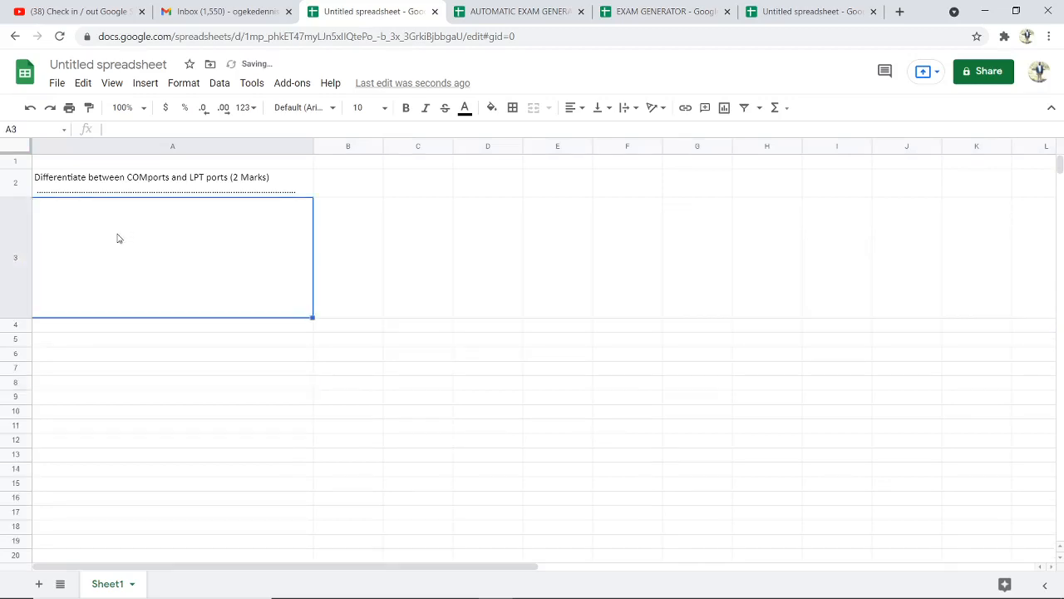
# - Copy the operating system role question from A3 of AUTOMATIC EXAM GENERATOR into A3 of the new spreadsheet and widen column A to fit it
pyautogui.click(517, 11)
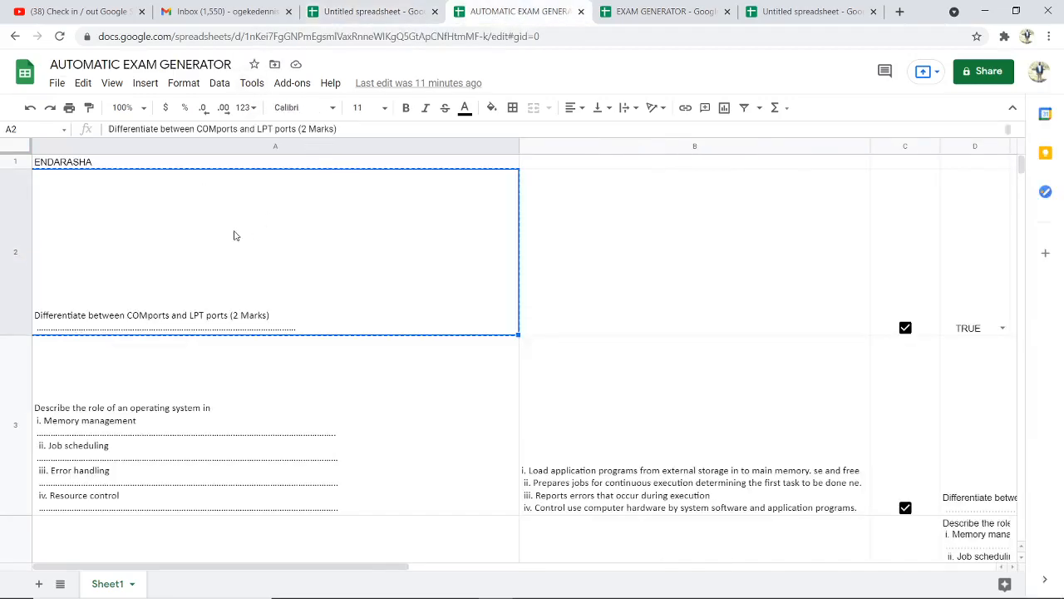
pyautogui.rightClick(100, 425)
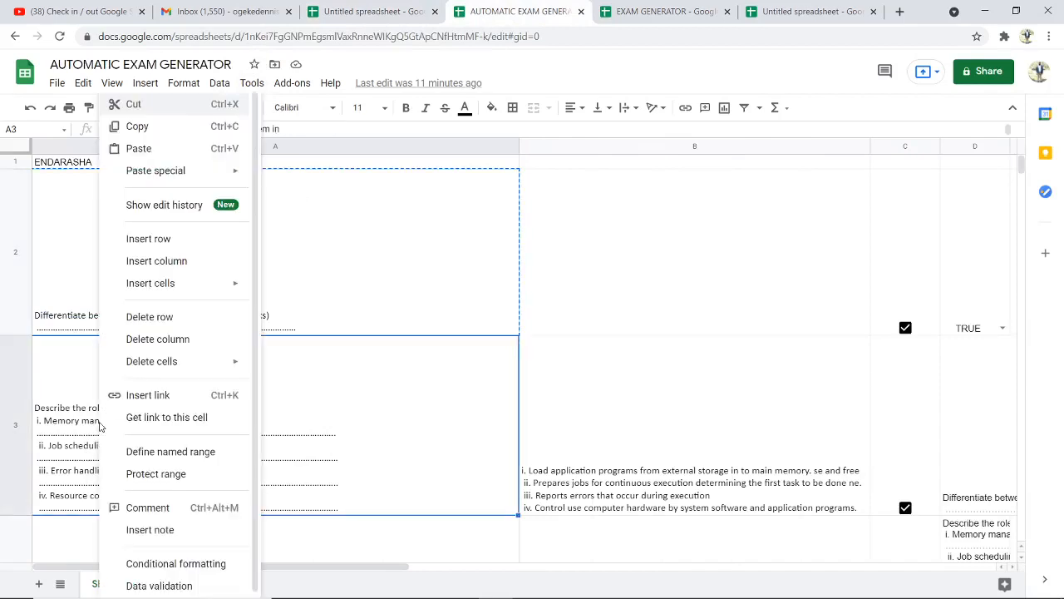
pyautogui.click(159, 126)
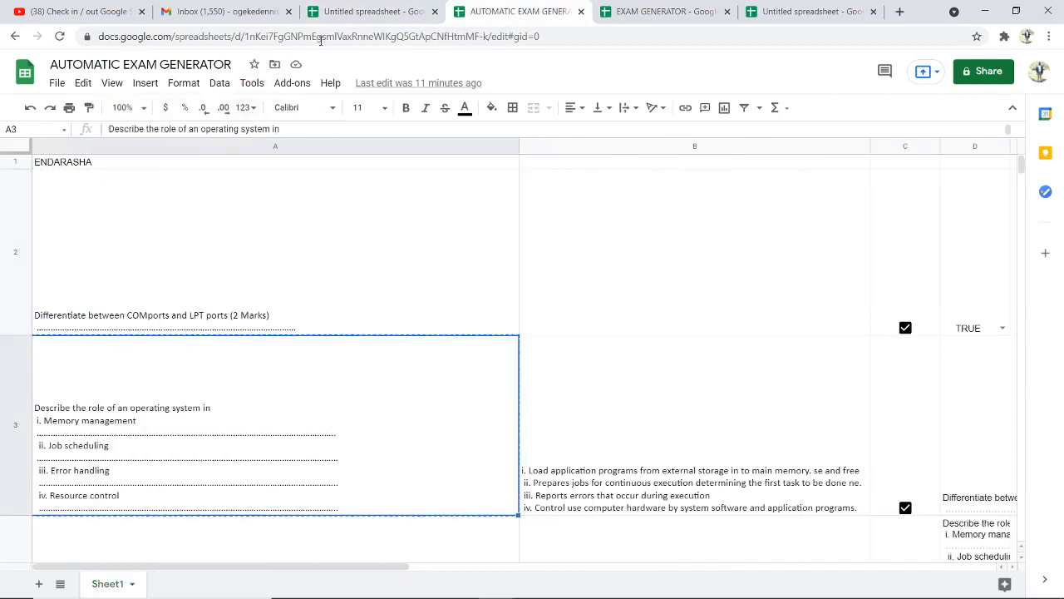
pyautogui.click(370, 11)
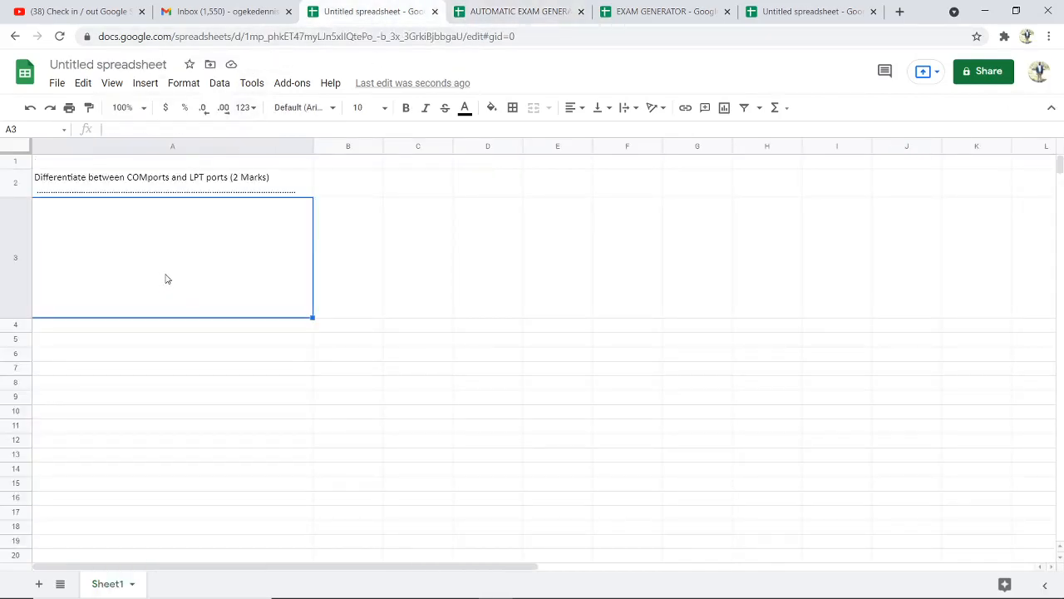
pyautogui.hotkey('ctrl', 'v')
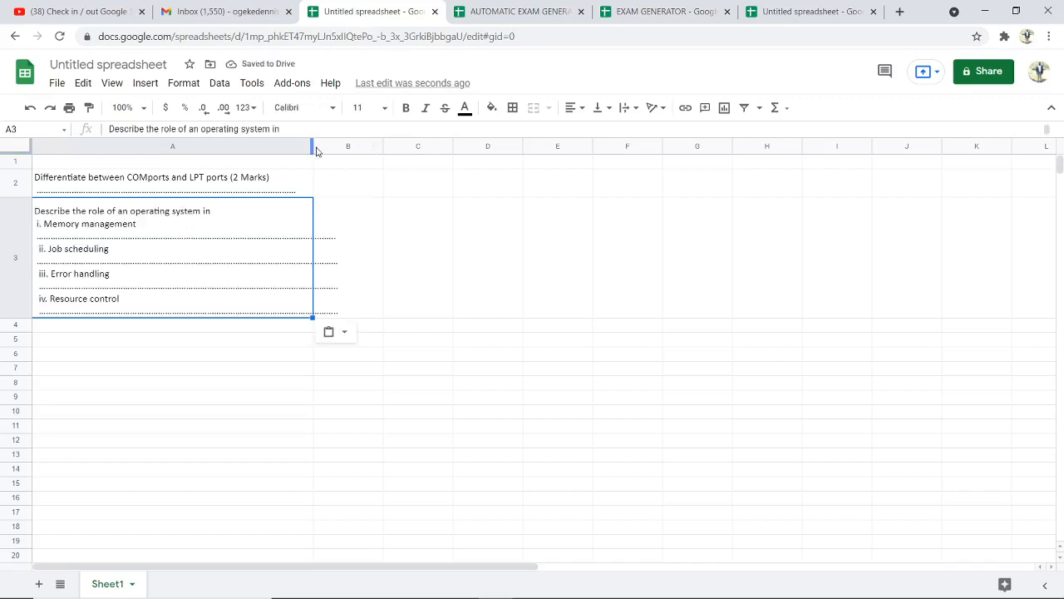
pyautogui.moveTo(311, 151); pyautogui.dragTo(350, 152)
pyautogui.click(223, 399)
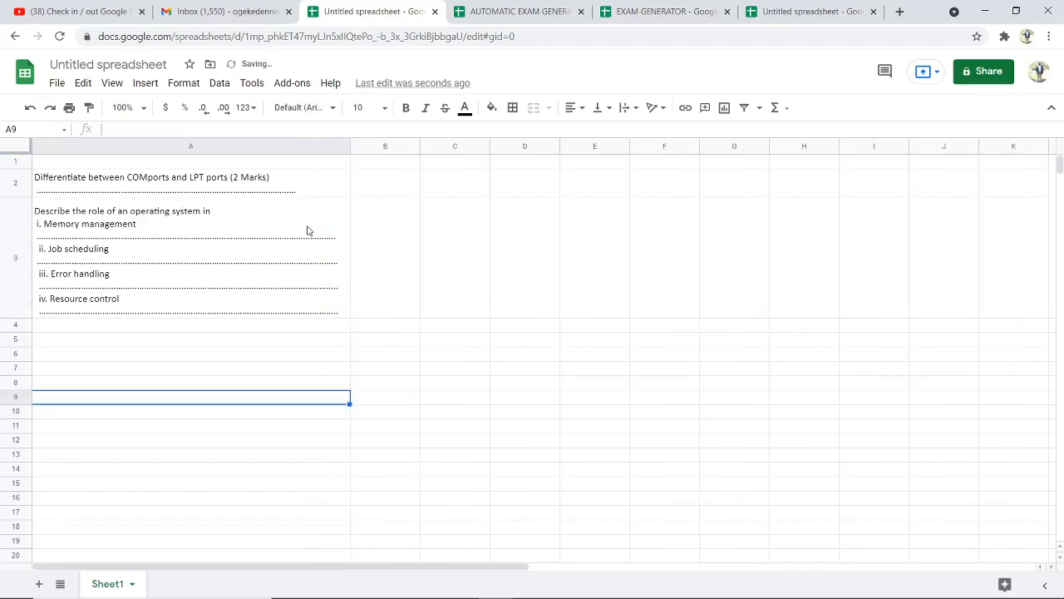
# - Enter the heading ENDARASHA in A1 above the questions
pyautogui.click(86, 163)
pyautogui.write('E')
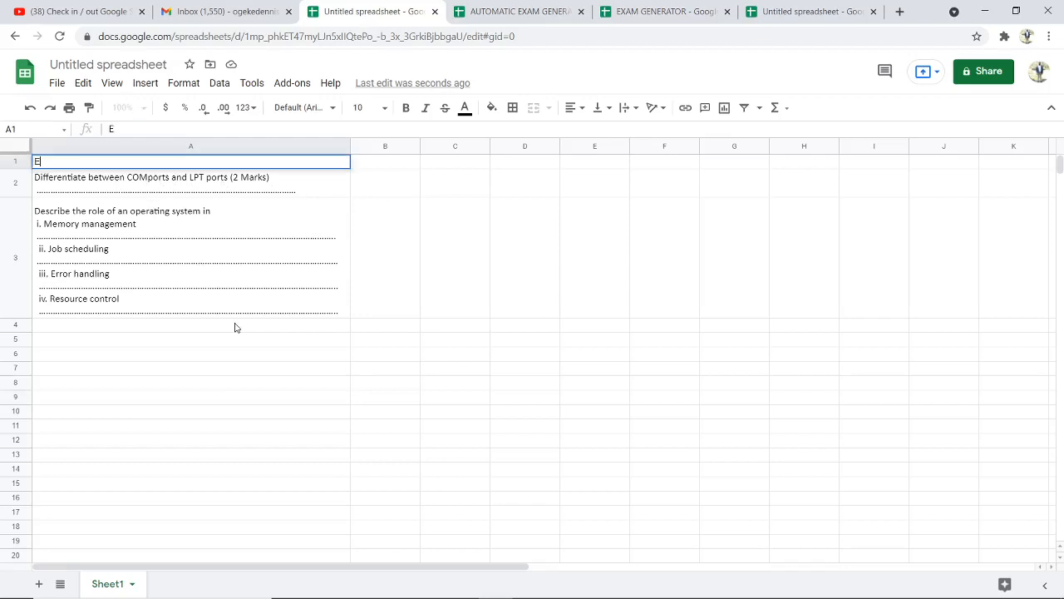
pyautogui.write('NDARASHA')
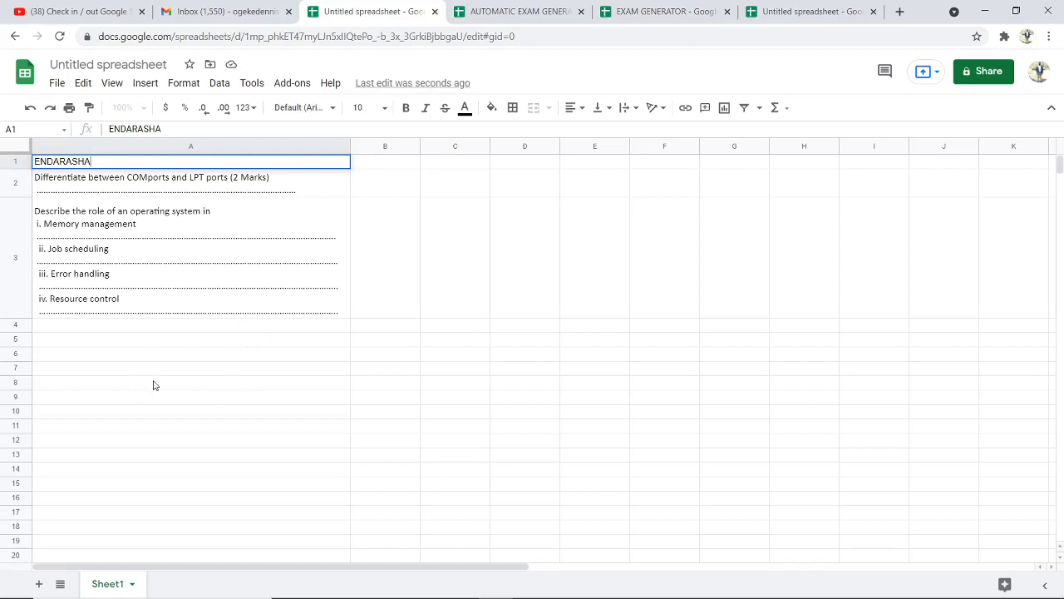
# - Widen column B to about three times its default width and copy the COM and LPT ports answer from F2 of EXAM GENERATOR into B2
pyautogui.click(386, 195)
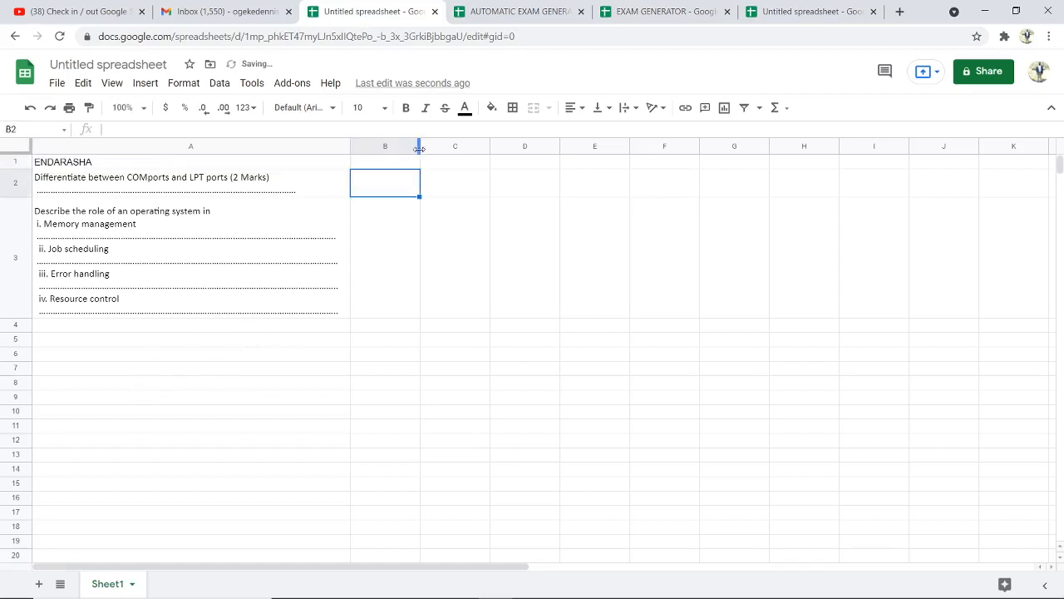
pyautogui.moveTo(420, 147); pyautogui.dragTo(559, 316)
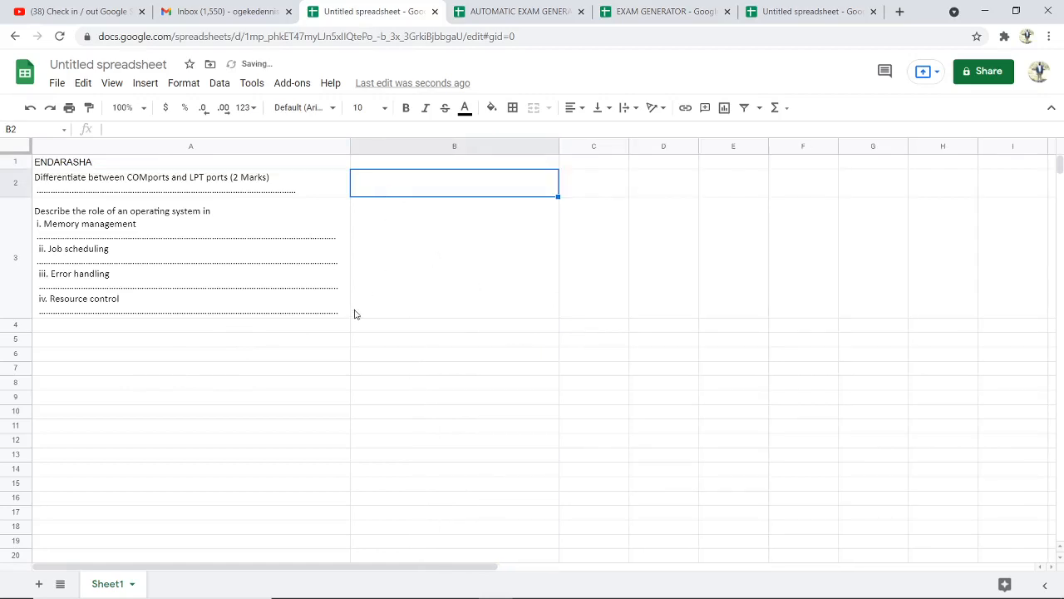
pyautogui.click(517, 10)
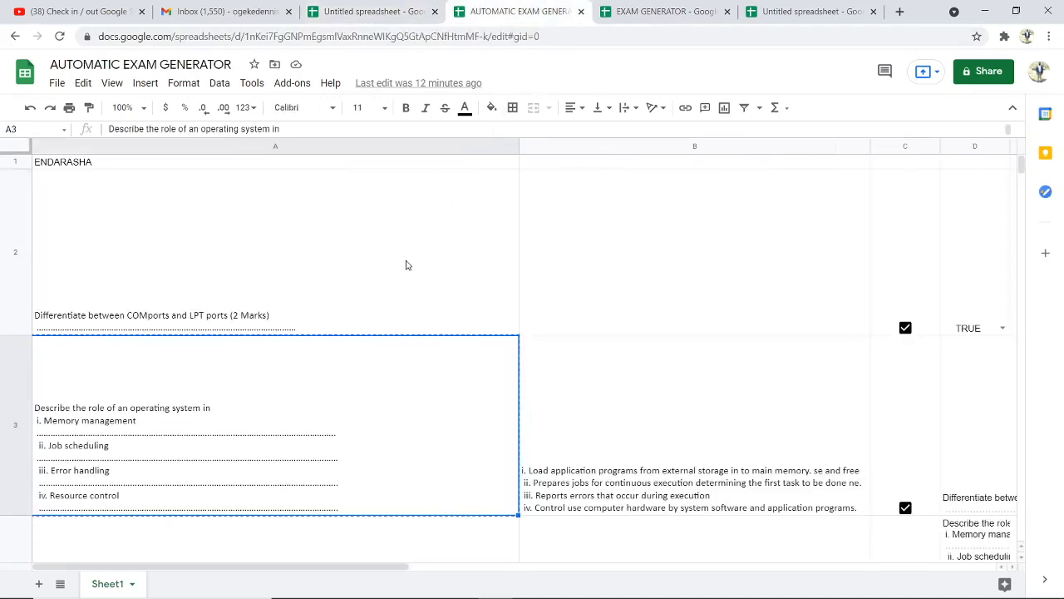
pyautogui.click(665, 11)
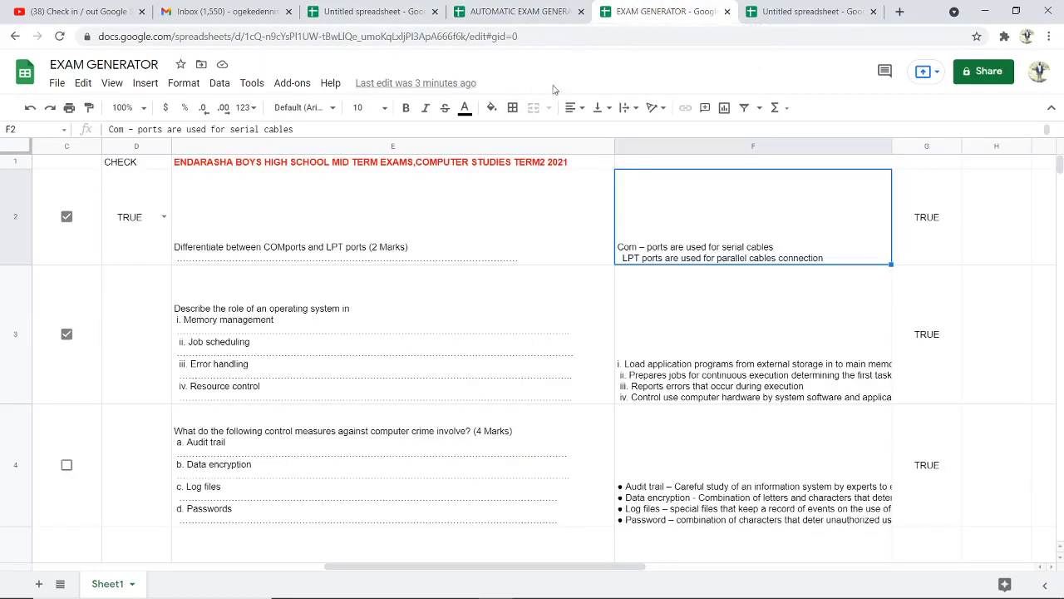
pyautogui.rightClick(659, 254)
pyautogui.click(696, 157)
pyautogui.click(374, 14)
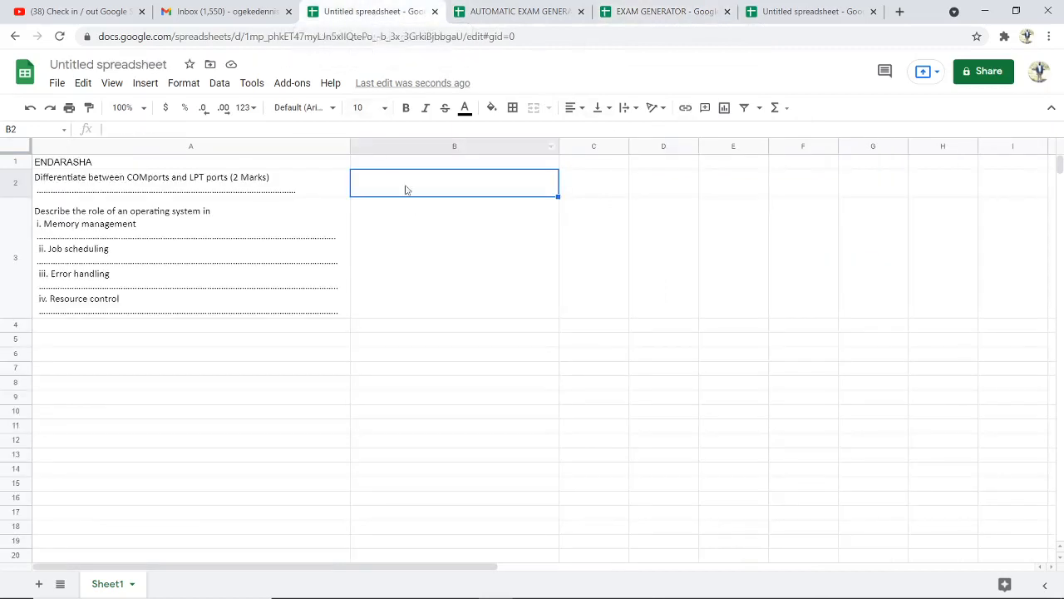
pyautogui.hotkey('ctrl', 'v')
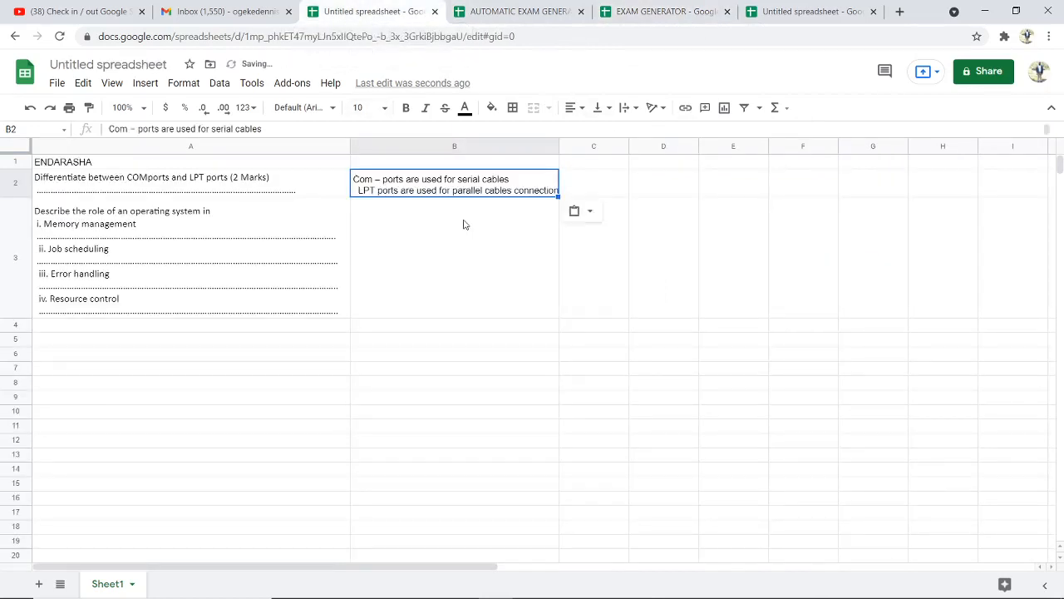
# - Copy the operating system role answer from F3 of EXAM GENERATOR into B3 and widen column B until the longest line fits
pyautogui.click(434, 266)
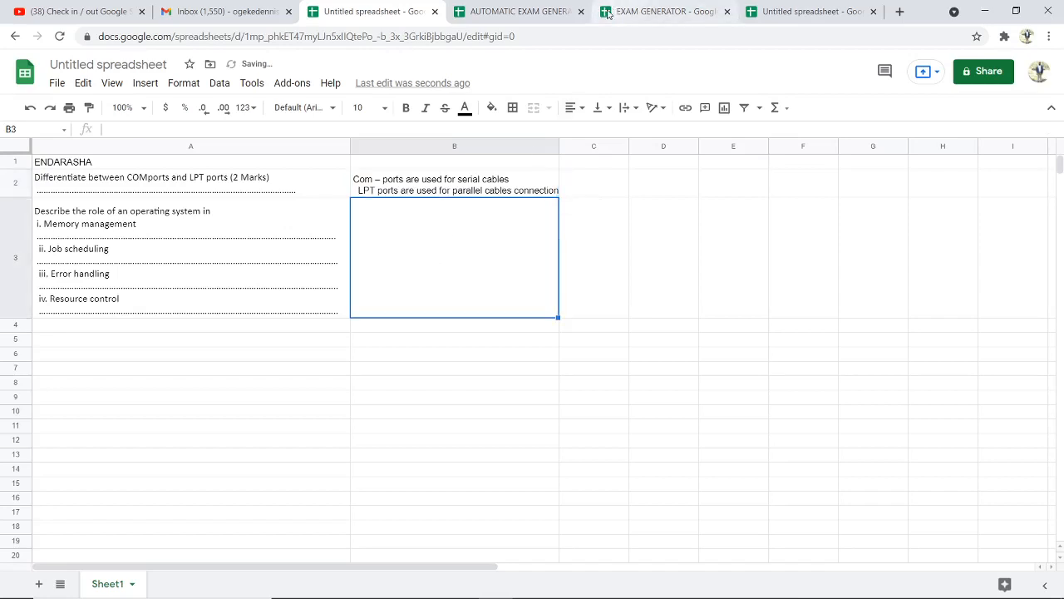
pyautogui.click(665, 12)
pyautogui.rightClick(661, 374)
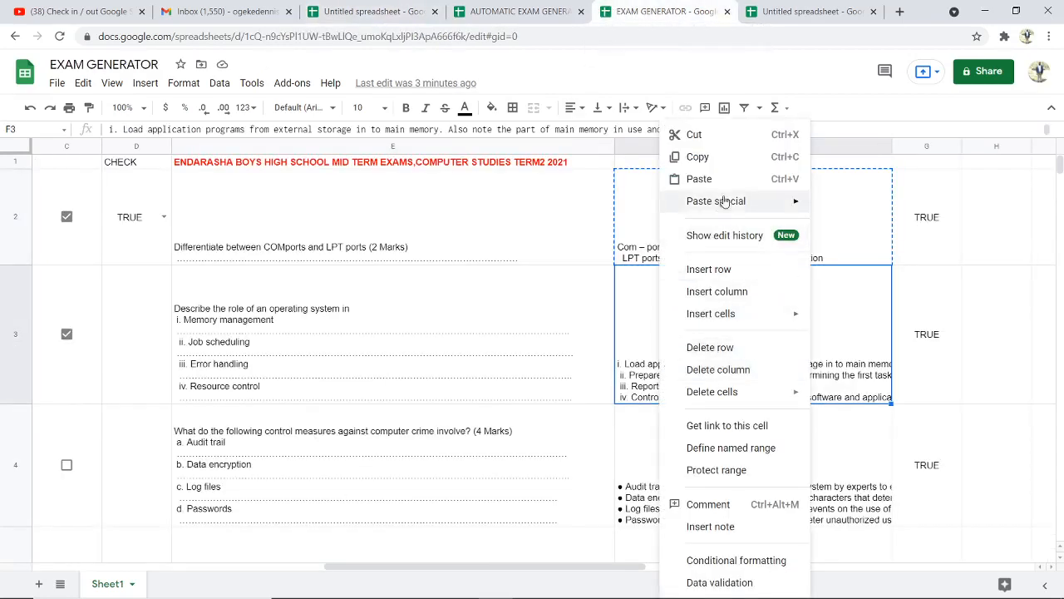
pyautogui.click(720, 160)
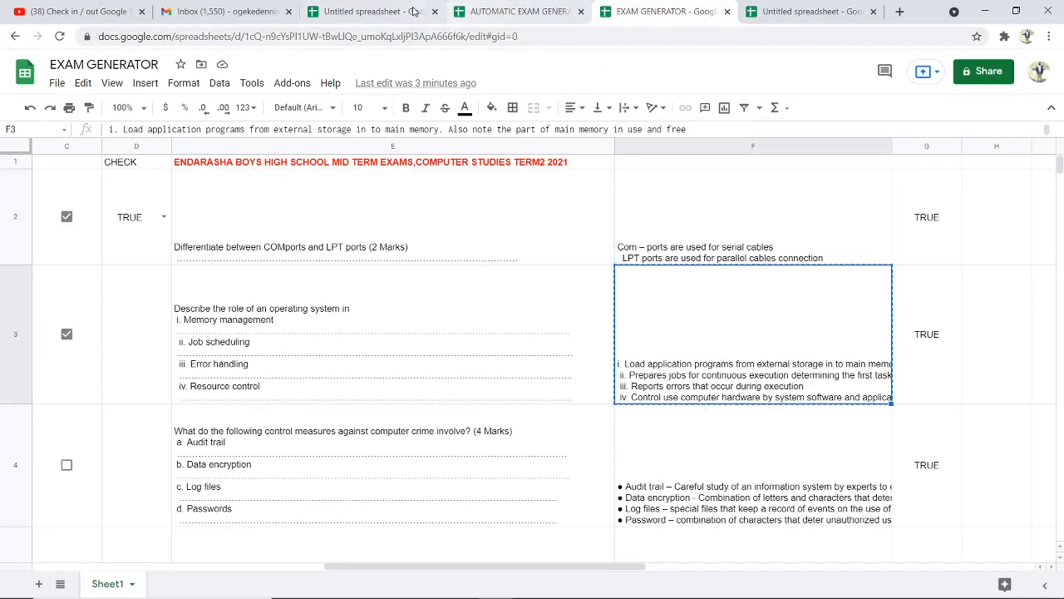
pyautogui.click(374, 12)
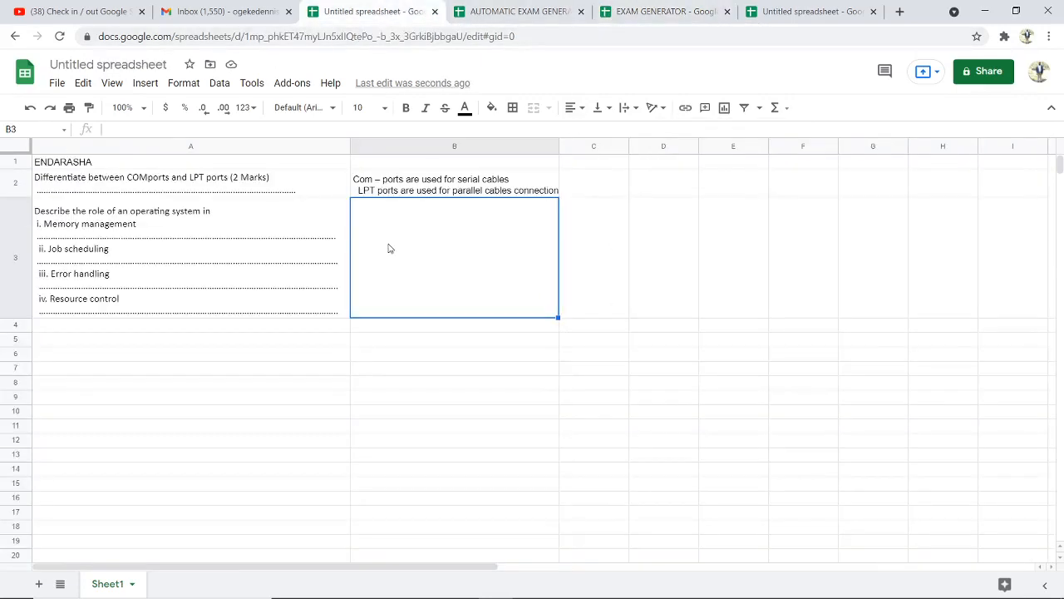
pyautogui.hotkey('ctrl', 'v')
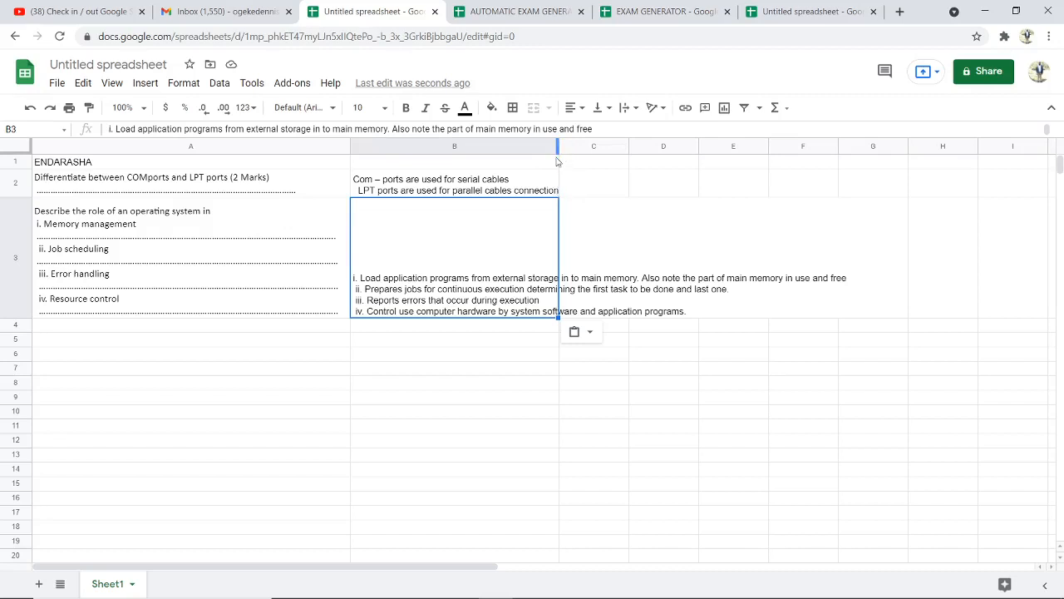
pyautogui.moveTo(557, 147); pyautogui.dragTo(858, 291)
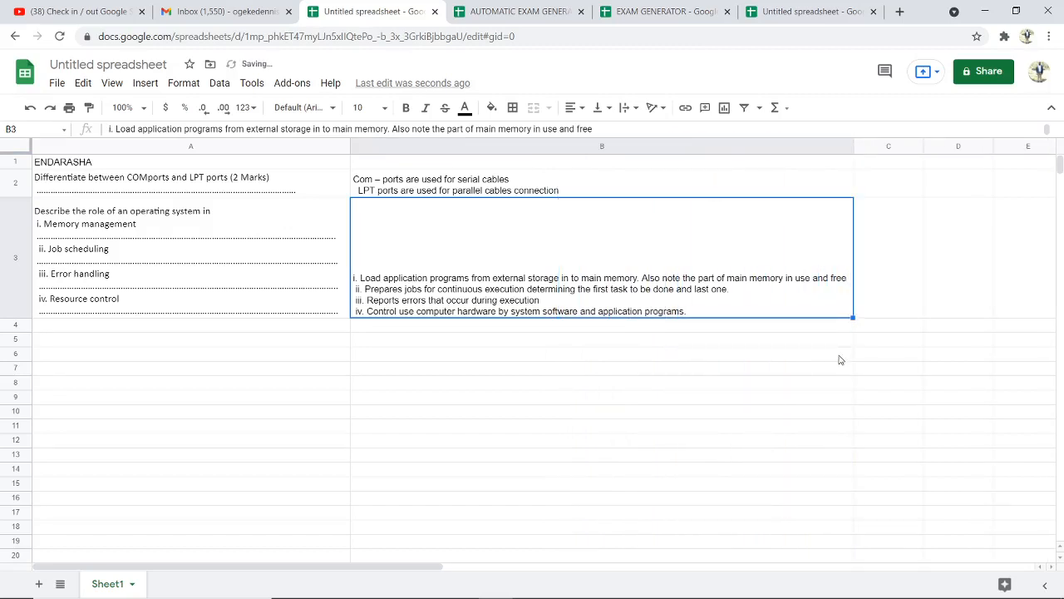
# - Insert a checkbox in C2 beside the COM and LPT ports answer
pyautogui.click(899, 188)
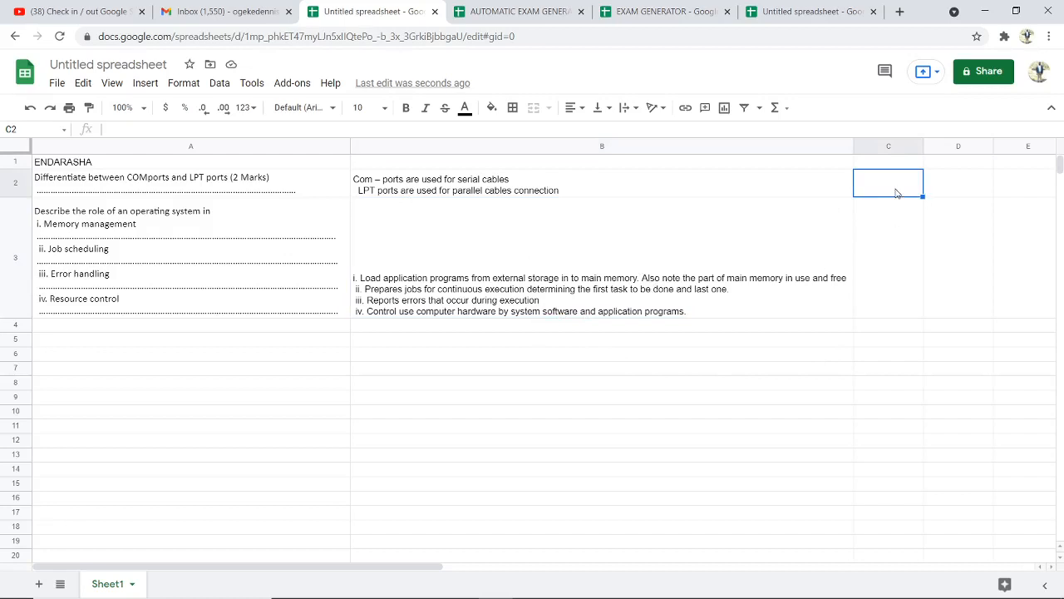
pyautogui.click(184, 83)
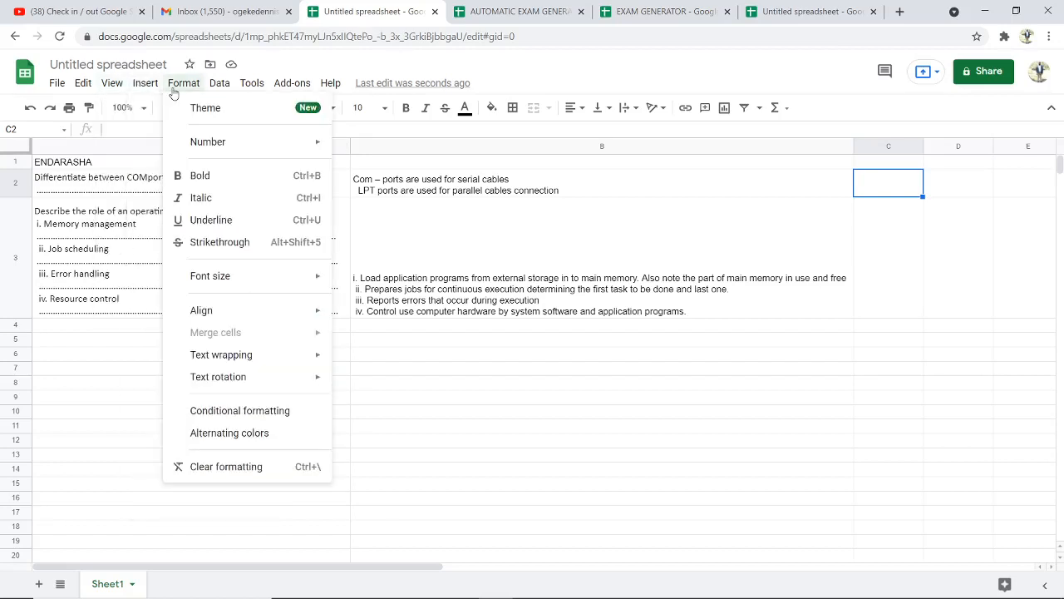
pyautogui.moveTo(156, 88)
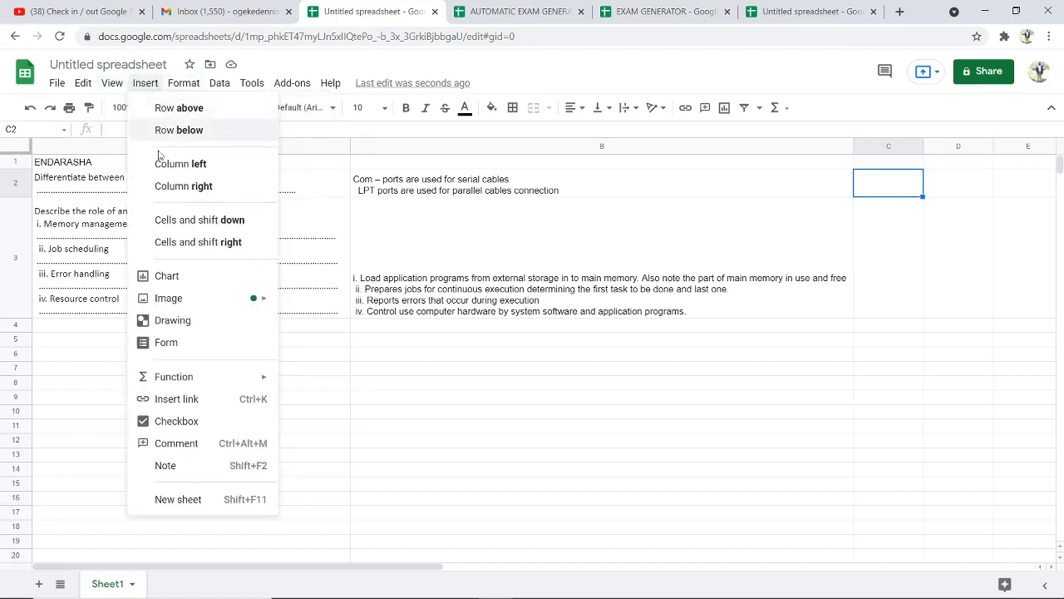
pyautogui.click(171, 426)
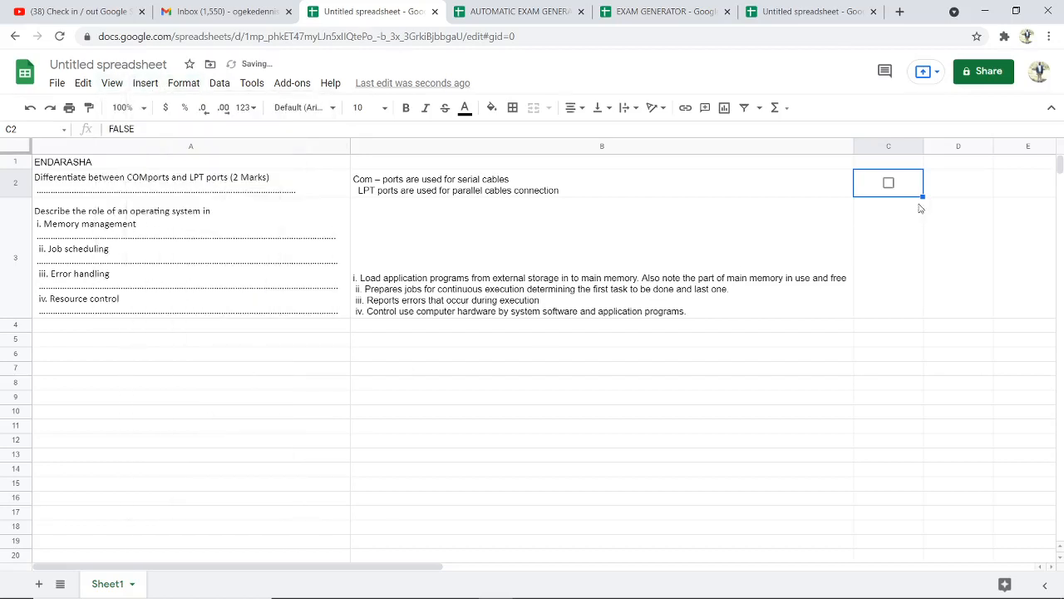
# - Tick the checkbox in C2 and copy it into C3 beside the operating system answer
pyautogui.click(894, 234)
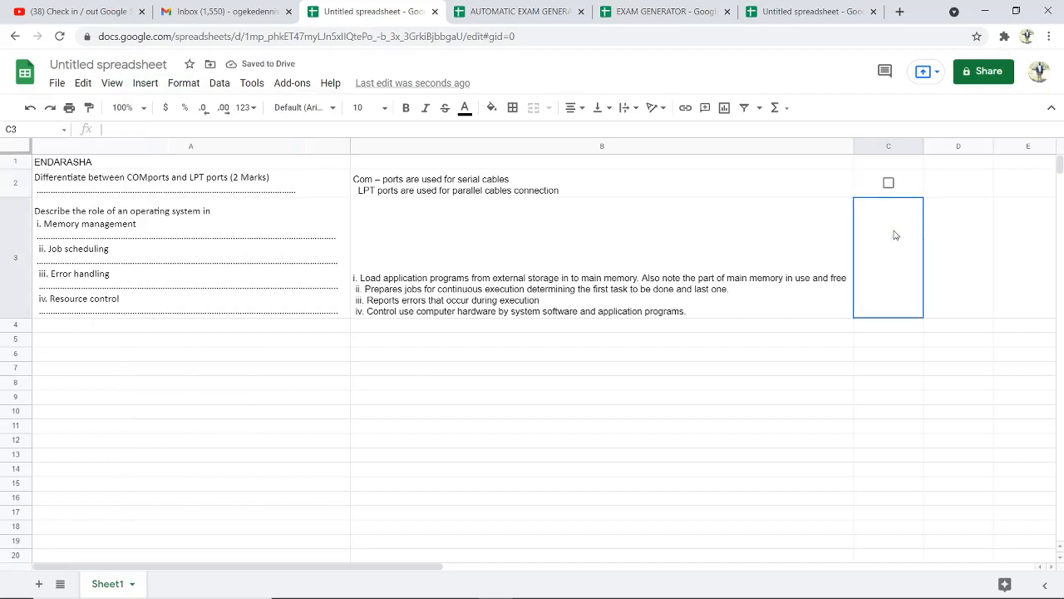
pyautogui.click(887, 184)
pyautogui.rightClick(887, 186)
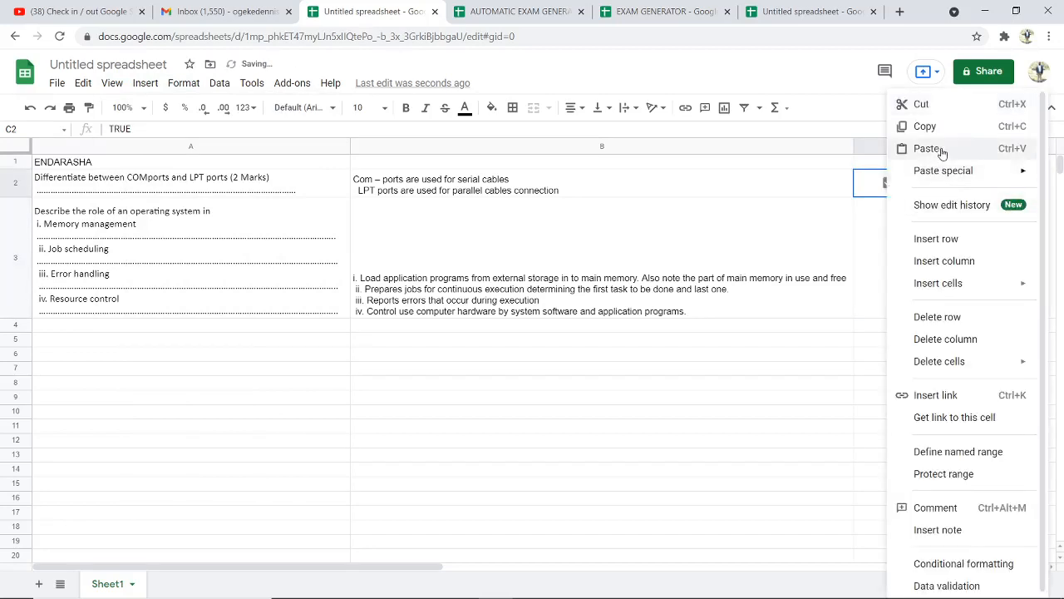
pyautogui.click(919, 127)
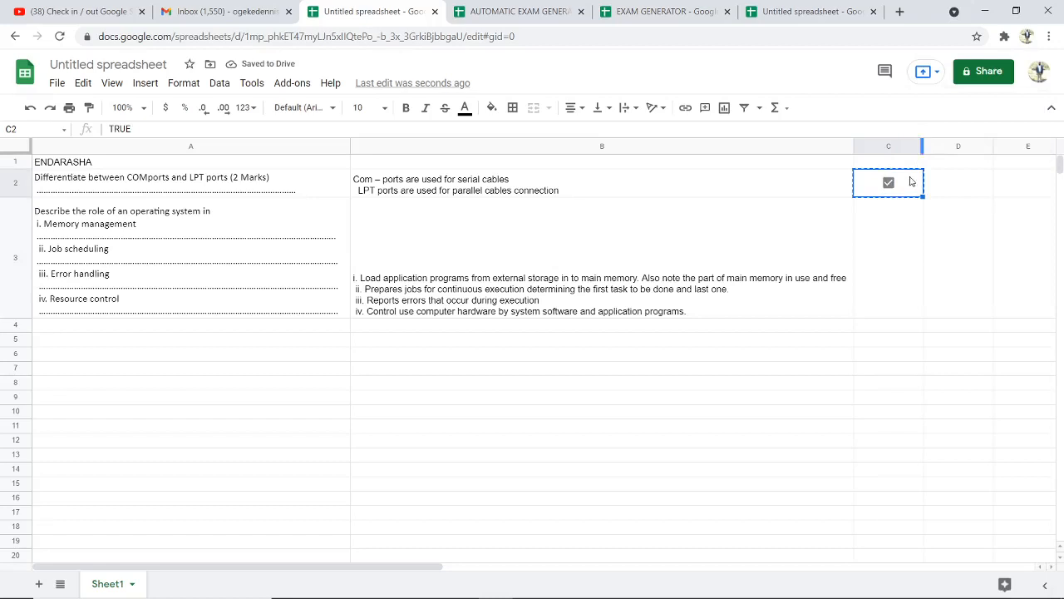
pyautogui.rightClick(889, 242)
pyautogui.click(879, 262)
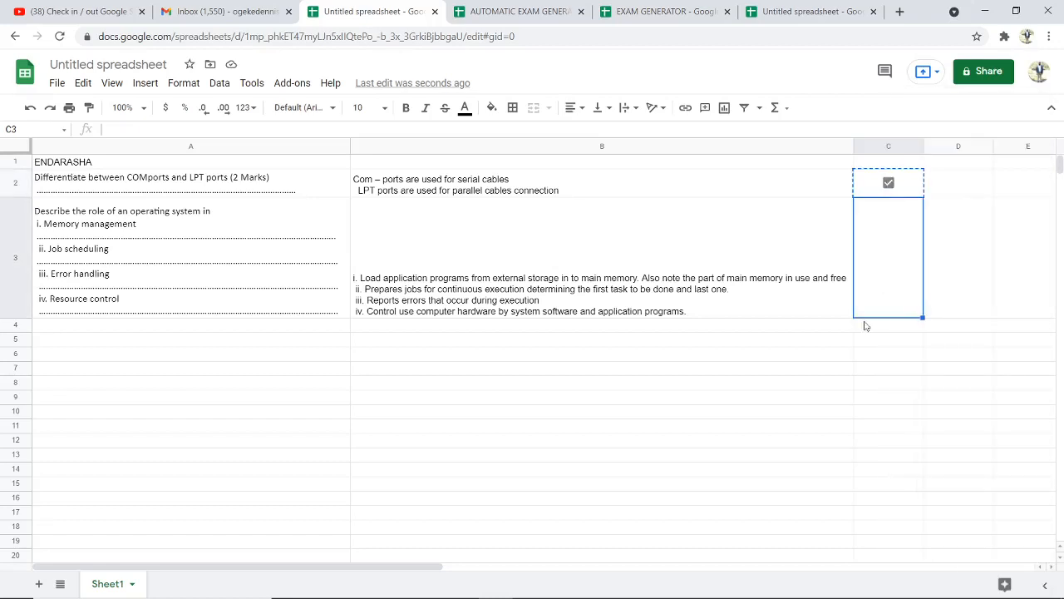
pyautogui.hotkey('ctrl', 'v')
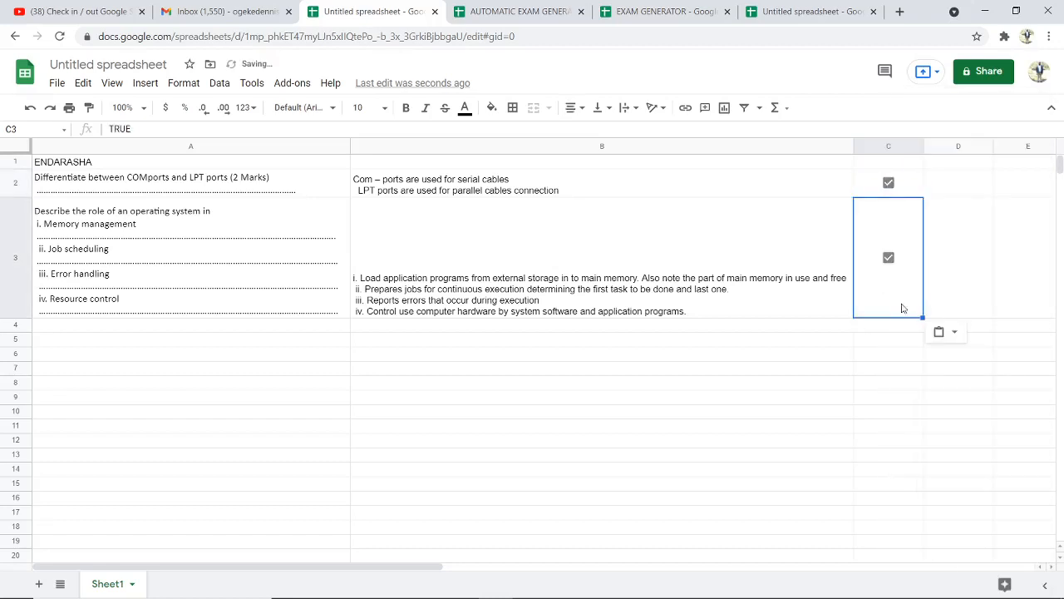
# - Untick the checkboxes in both C3 and C2
pyautogui.click(889, 259)
pyautogui.click(888, 182)
pyautogui.click(878, 368)
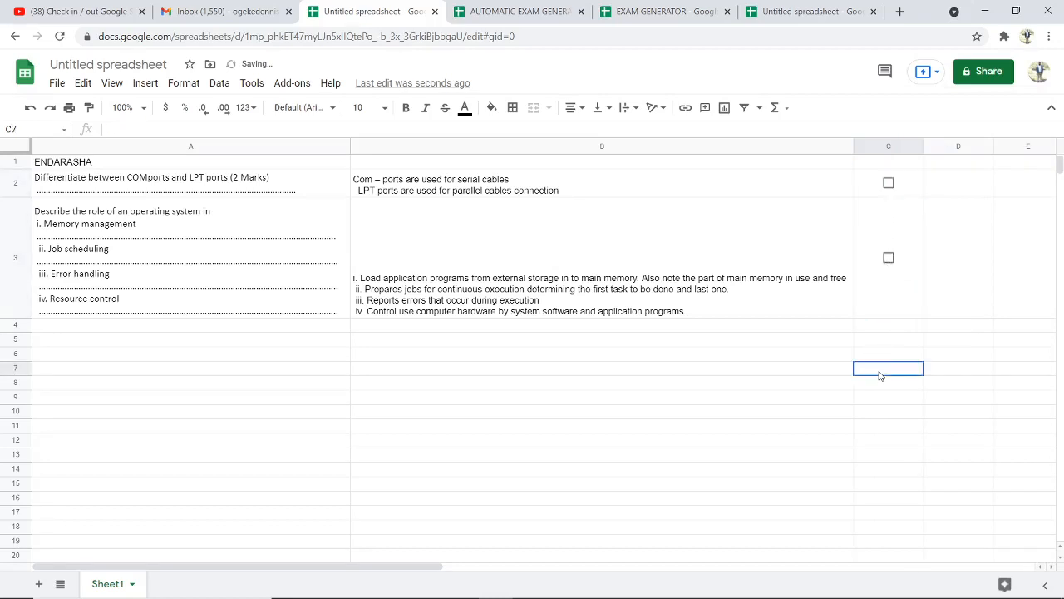
# - Add a dropdown to D2 with data validation using the list of items TRUE,FALSE, and choose TRUE in it
pyautogui.click(955, 190)
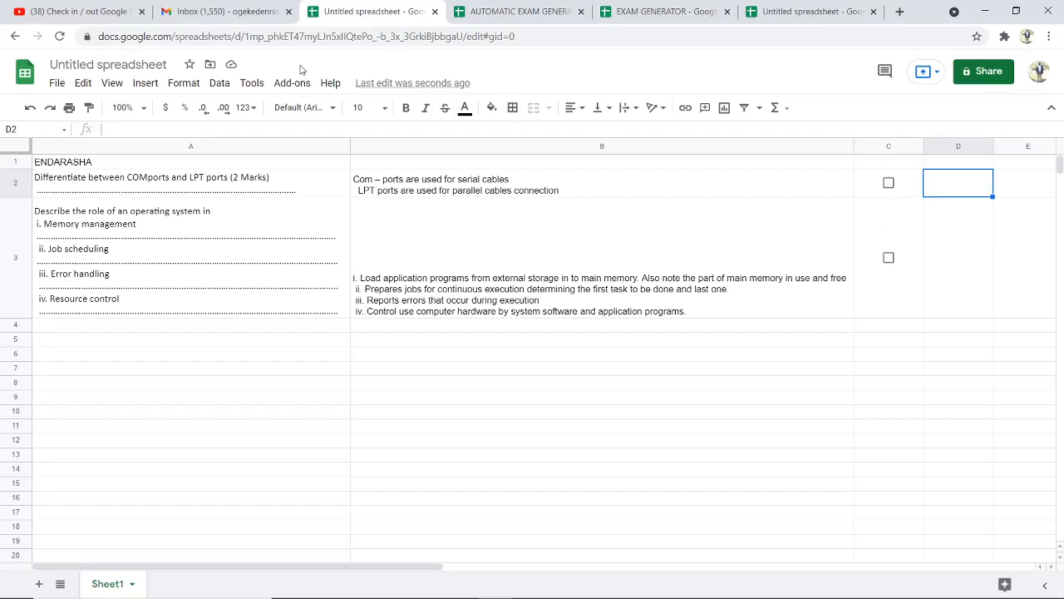
pyautogui.click(220, 84)
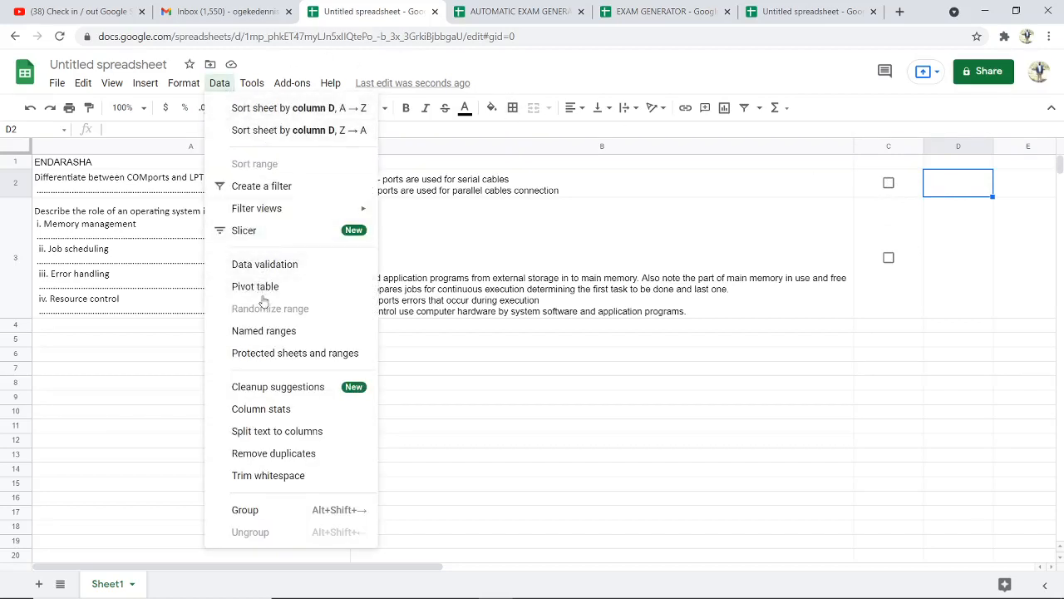
pyautogui.click(264, 264)
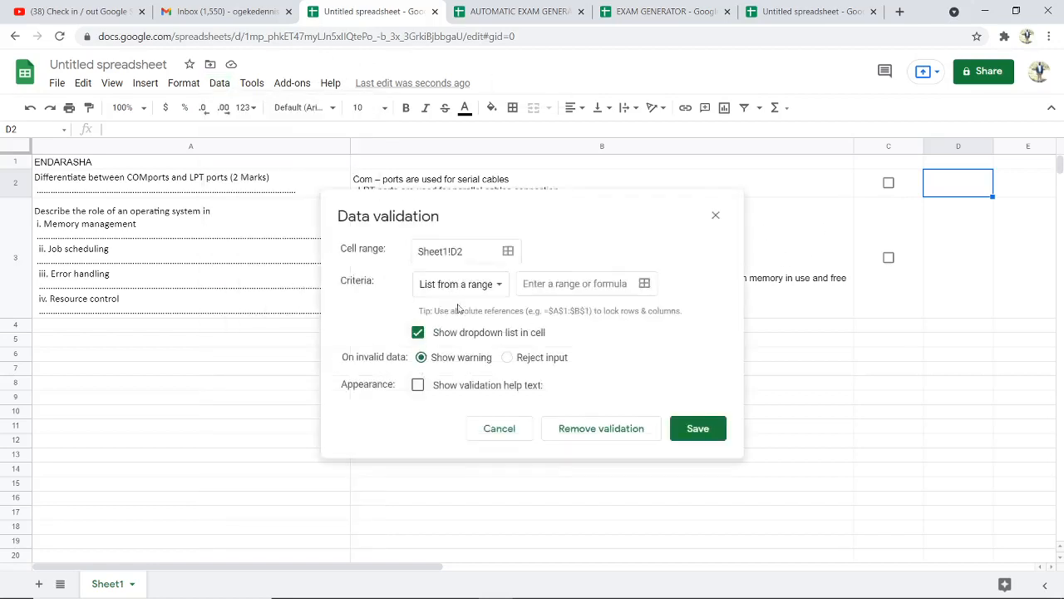
pyautogui.click(499, 284)
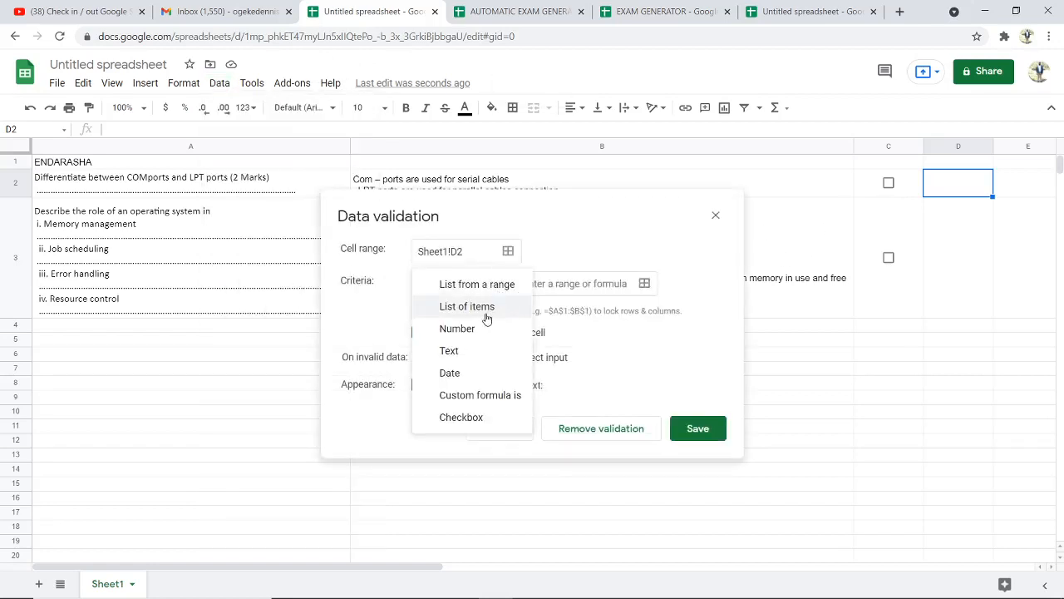
pyautogui.click(488, 312)
pyautogui.click(540, 284)
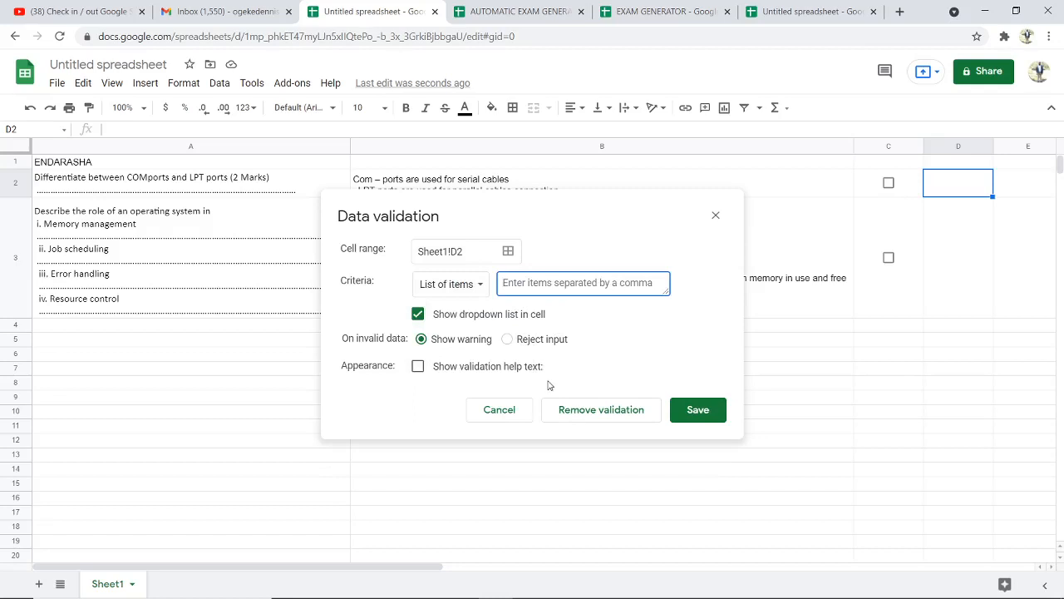
pyautogui.write('TRUE,FALSE')
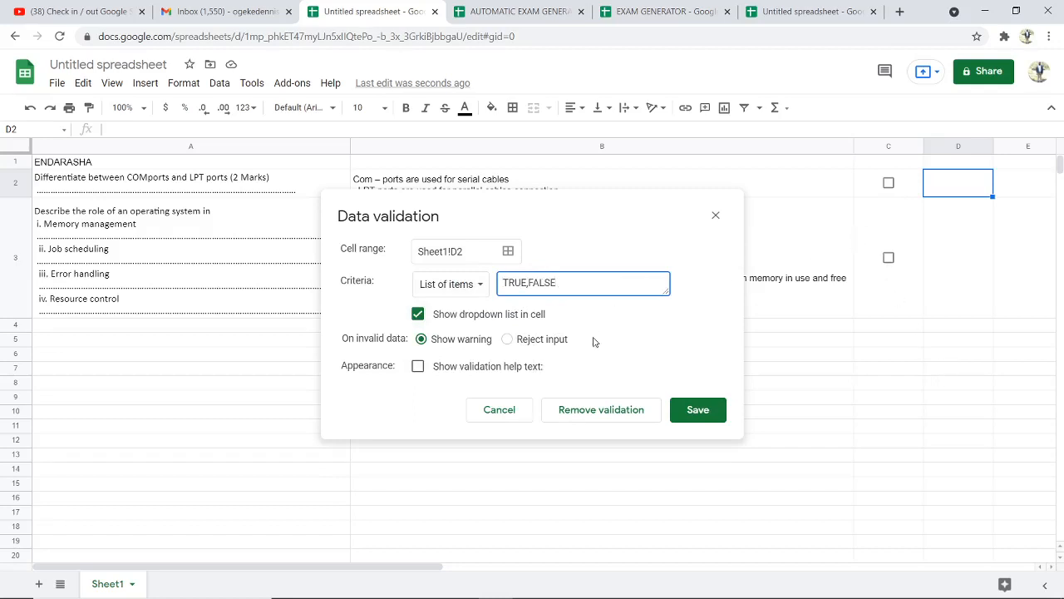
pyautogui.click(708, 412)
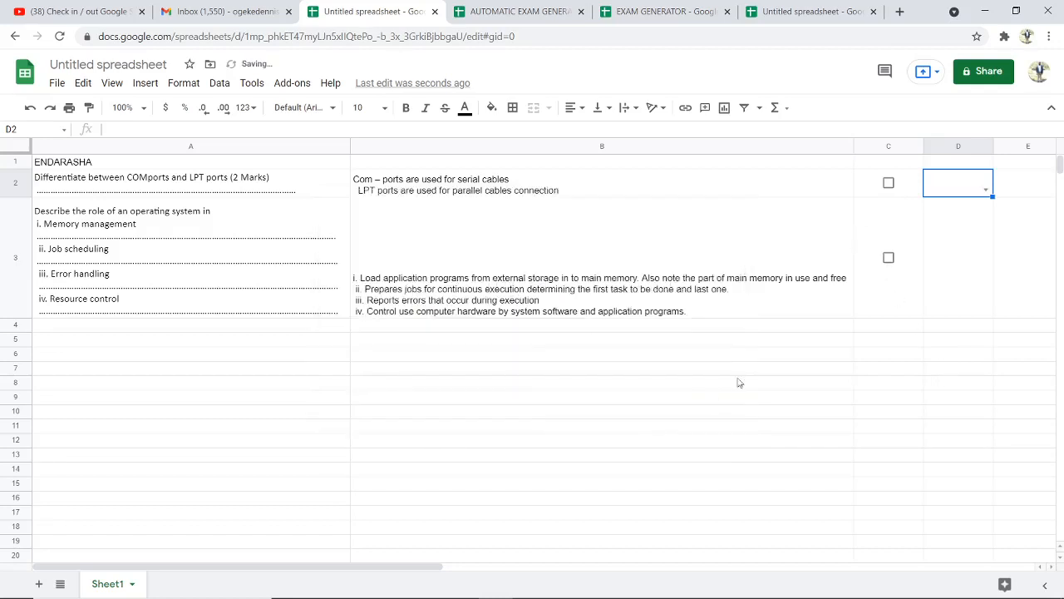
pyautogui.click(986, 191)
pyautogui.click(967, 209)
# - Begin a FILTER formula in D3 with A2:C3 as the range to filter
pyautogui.click(965, 260)
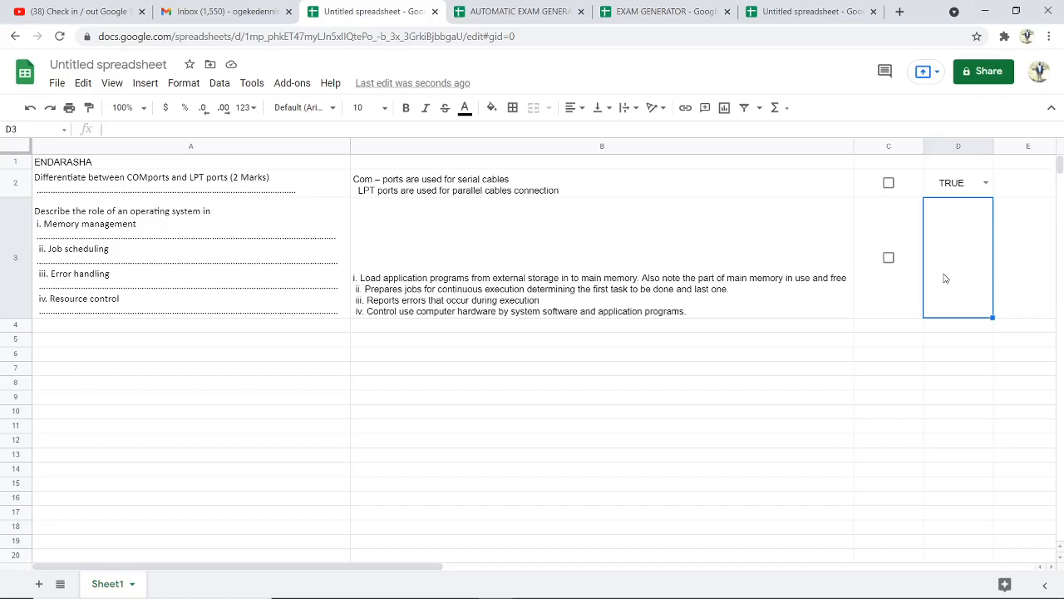
pyautogui.write('=')
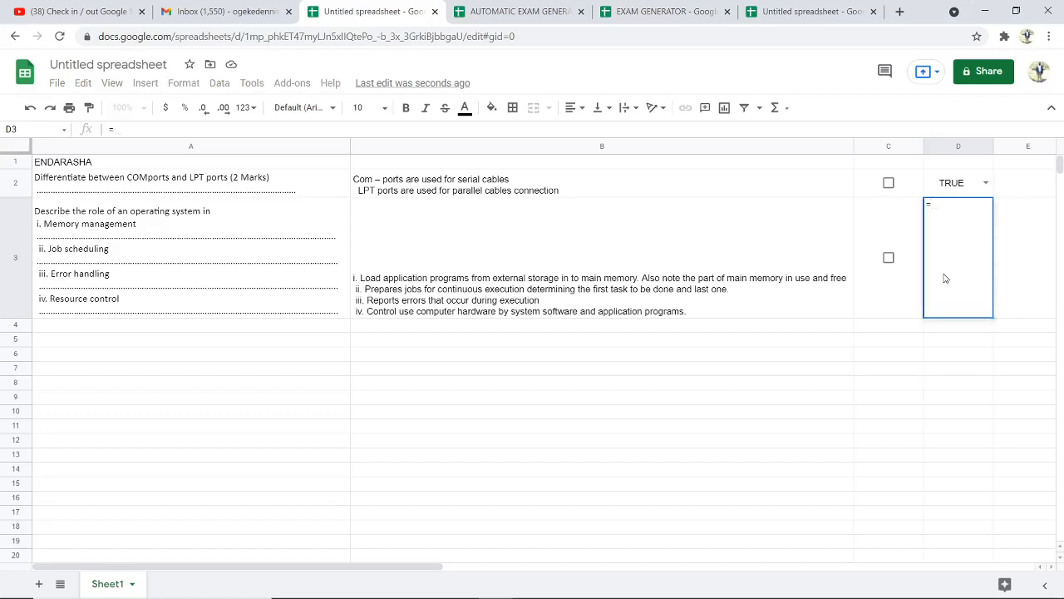
pyautogui.write('FI')
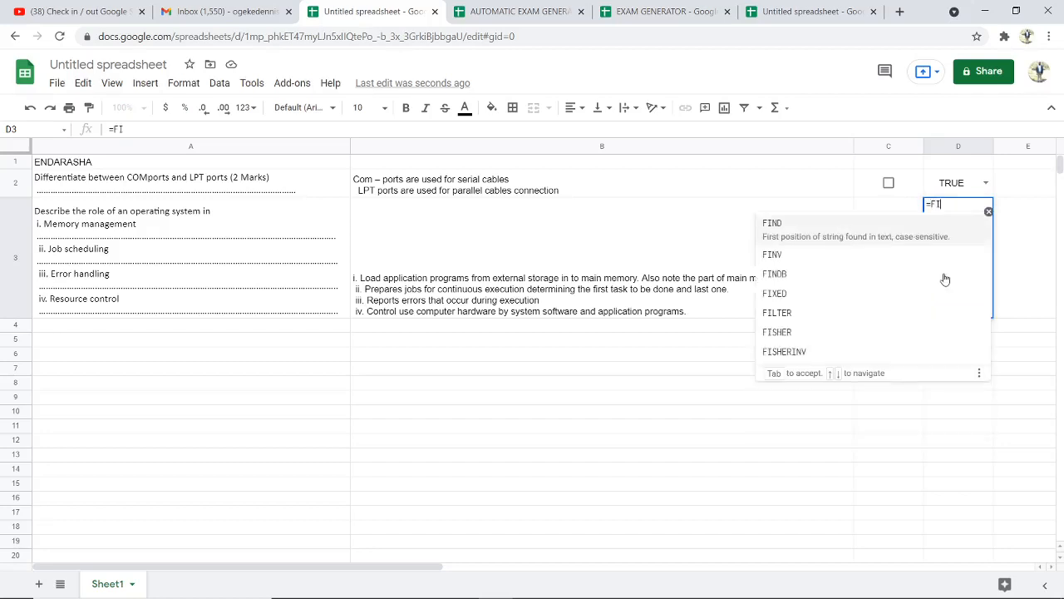
pyautogui.write('L')
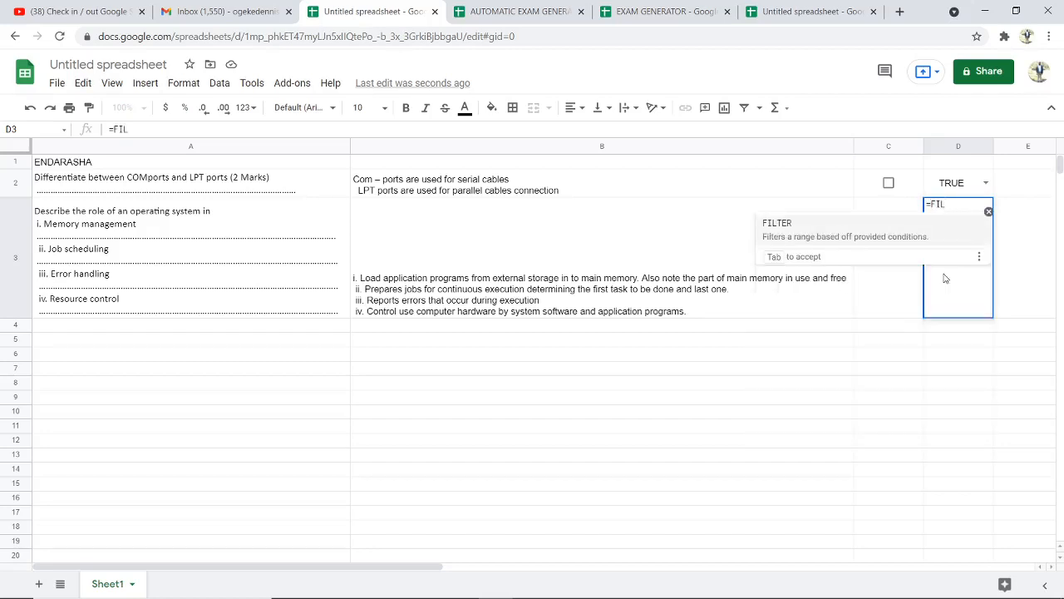
pyautogui.click(773, 225)
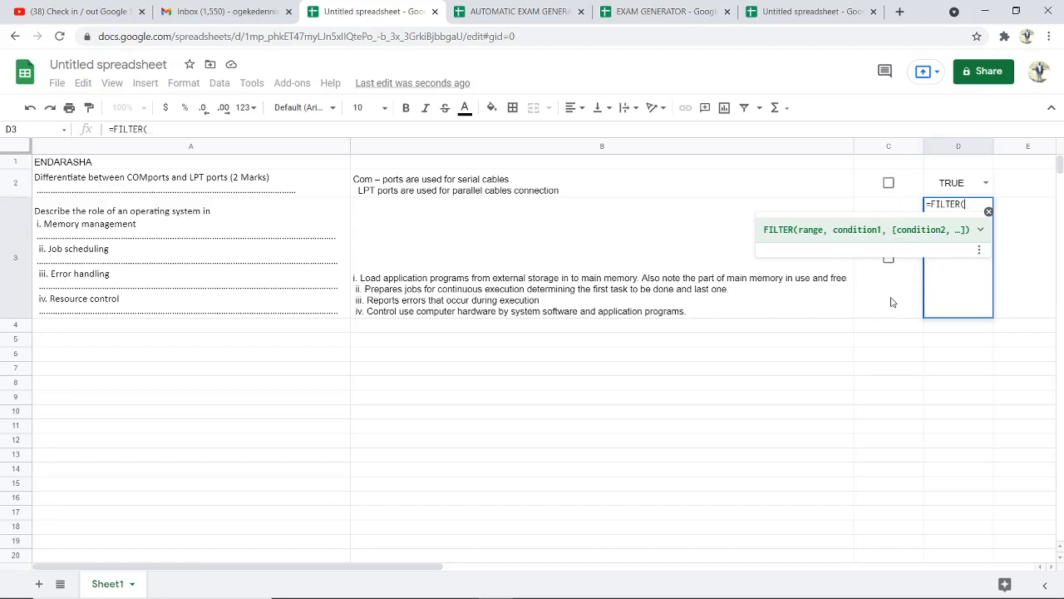
pyautogui.write('A2')
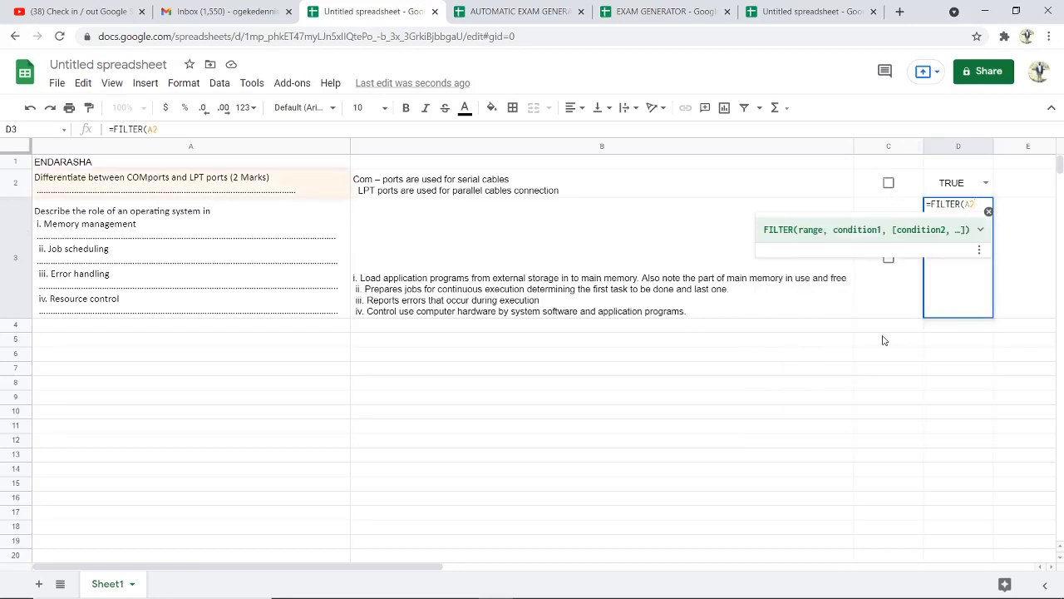
pyautogui.write(':')
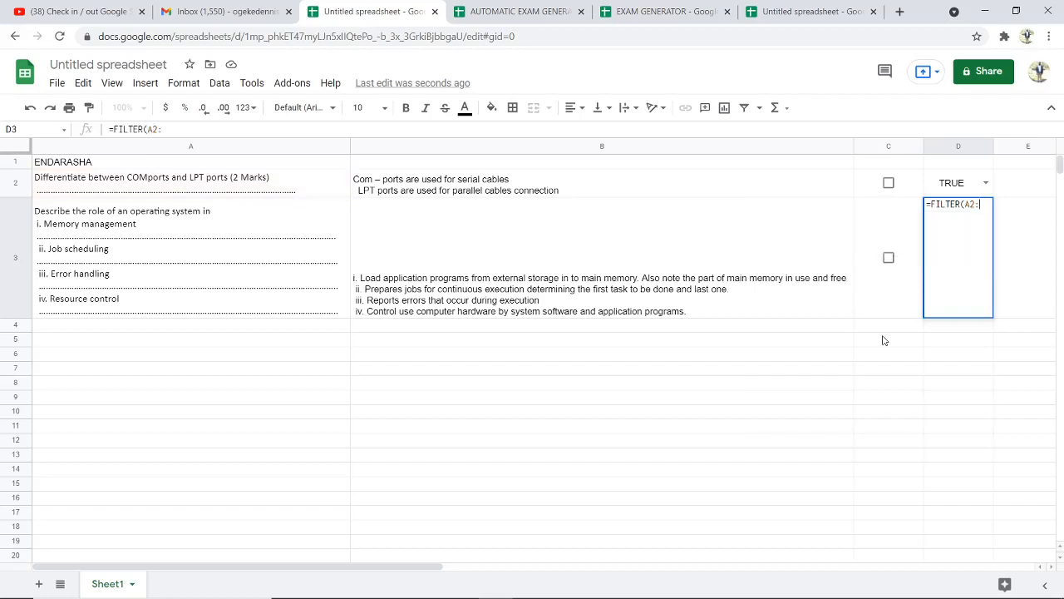
pyautogui.write('C3')
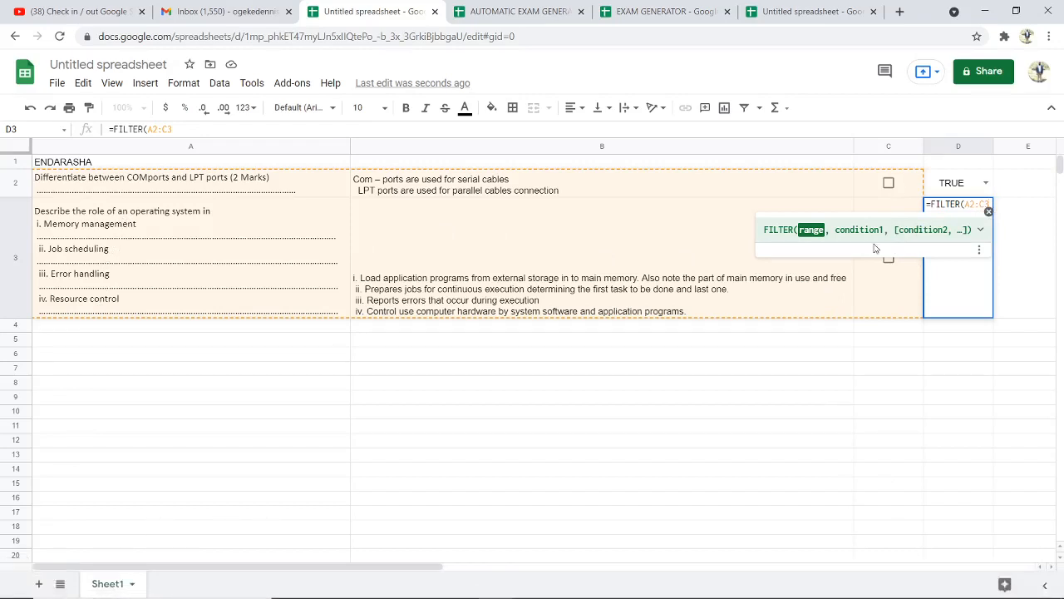
pyautogui.write(',')
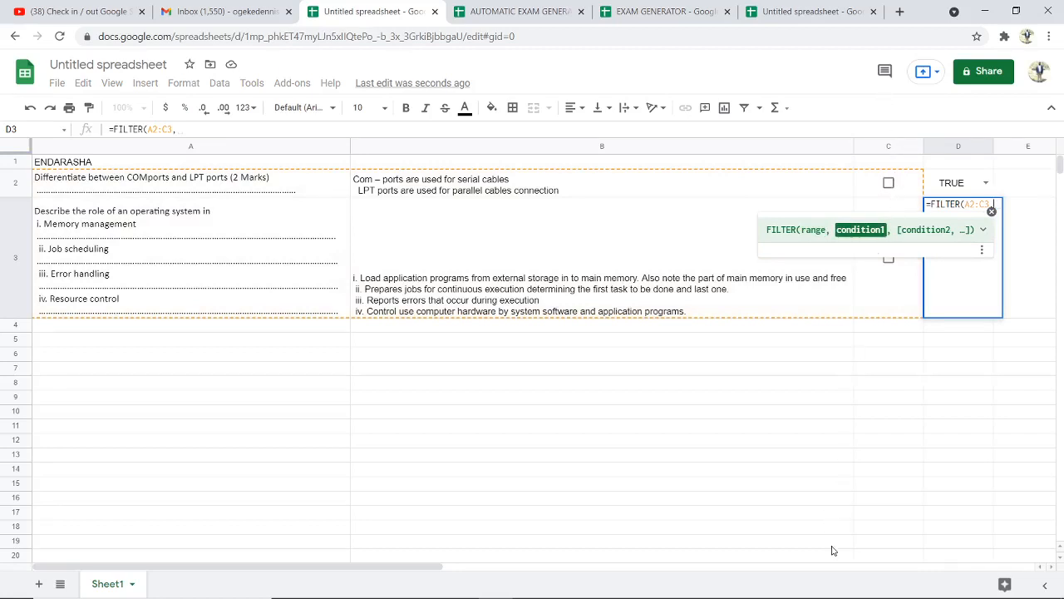
# - Complete the FILTER formula in D3 with the condition C2:C3=D2 and enter it
pyautogui.moveTo(833, 597)
pyautogui.write('C')
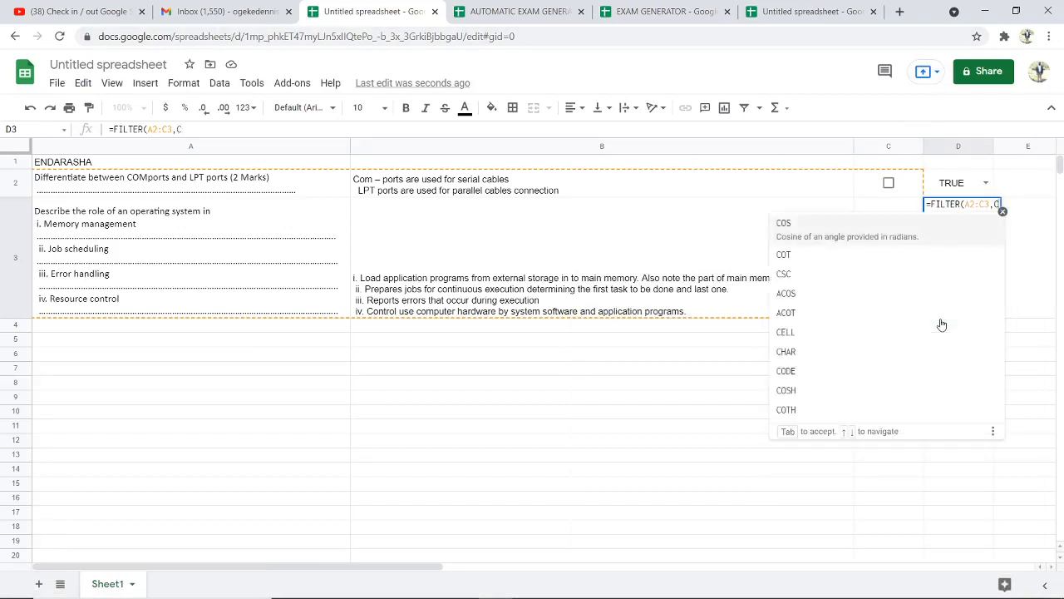
pyautogui.write('2')
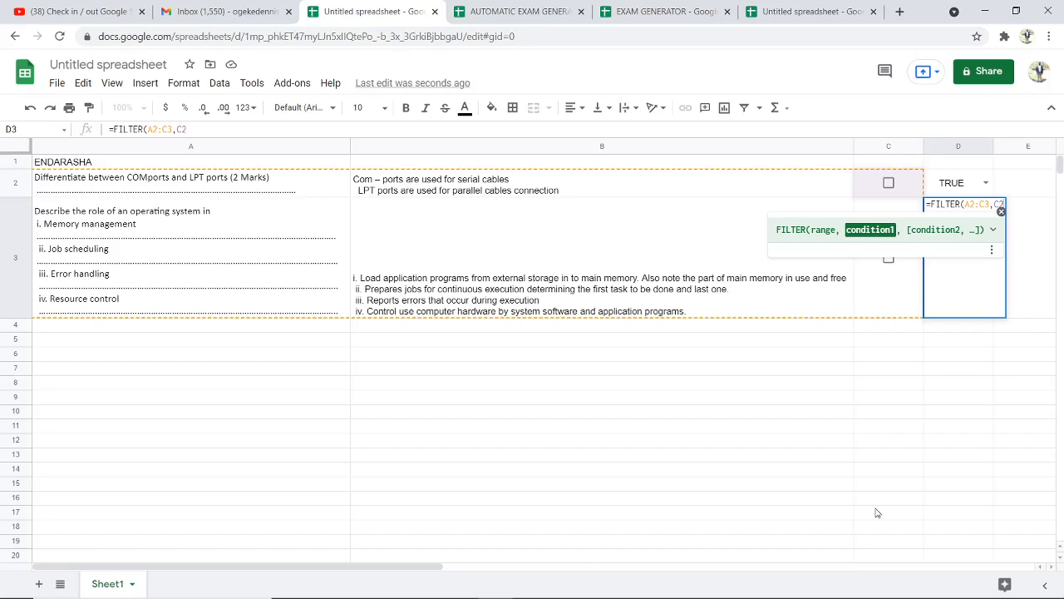
pyautogui.write('@')
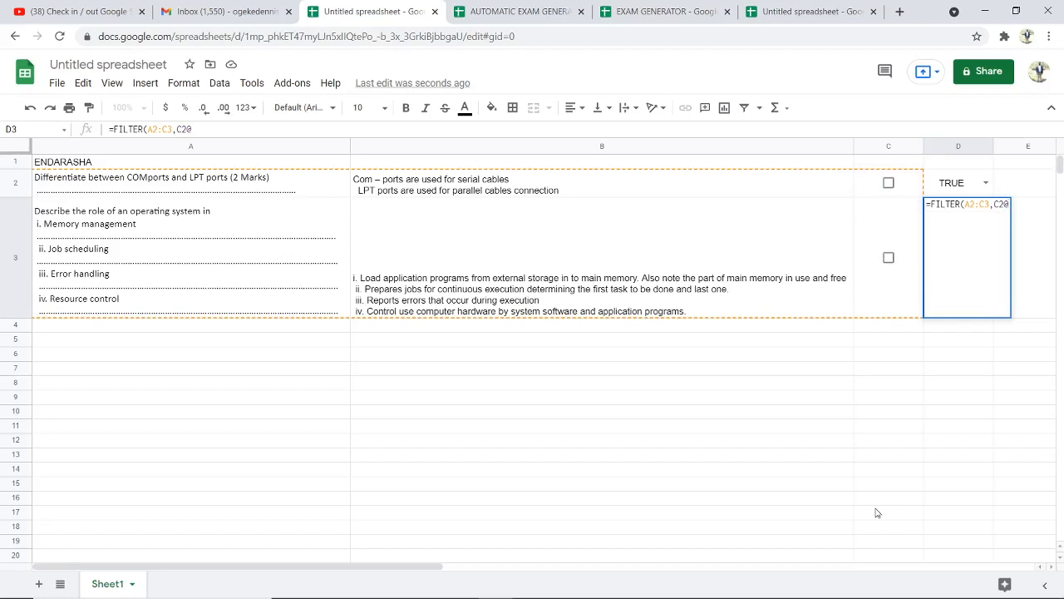
pyautogui.press('BackSpace')
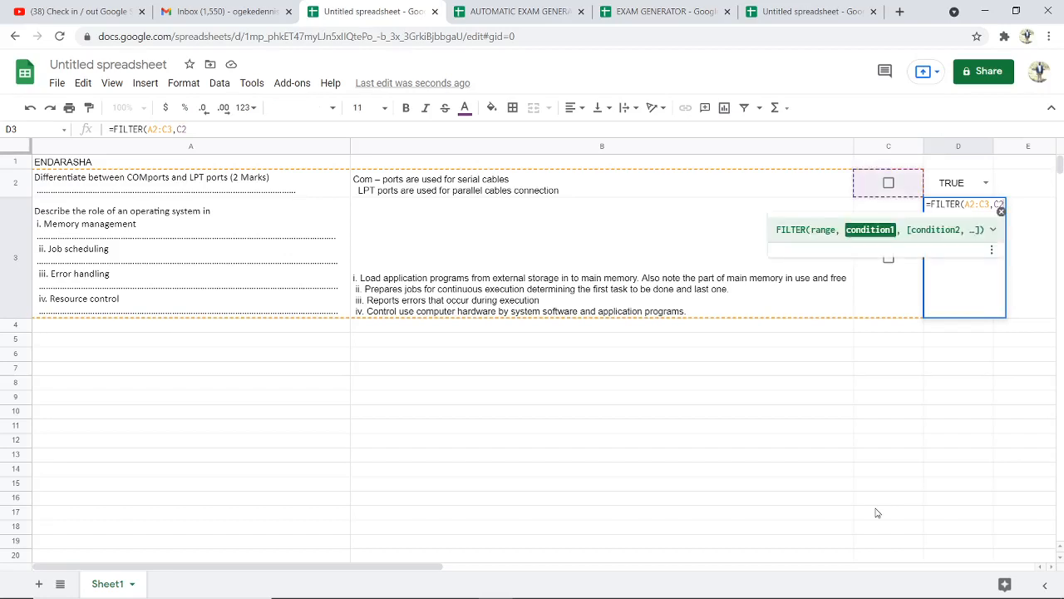
pyautogui.write(':')
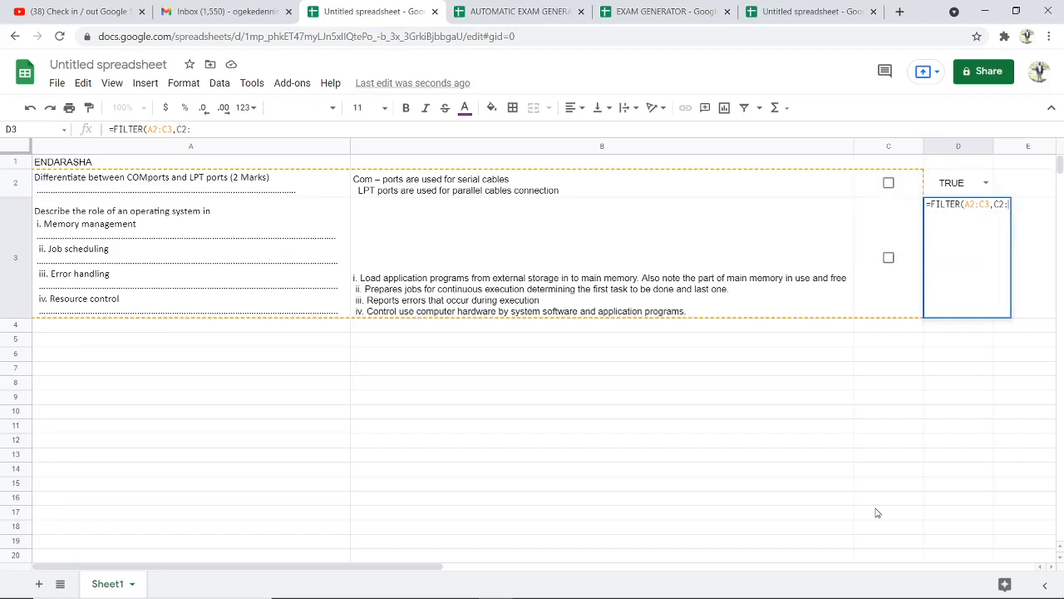
pyautogui.write('C3')
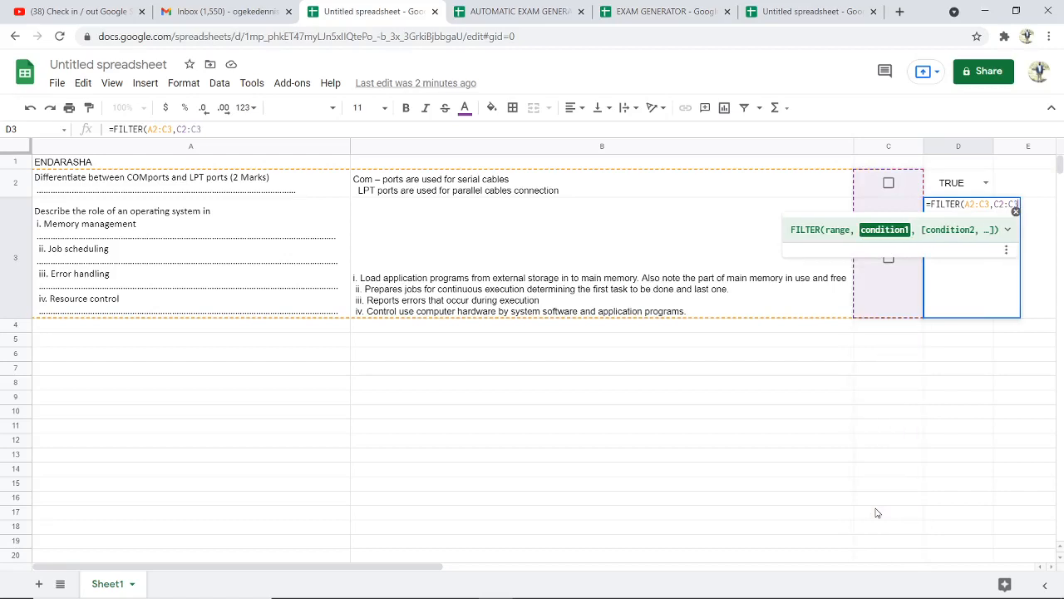
pyautogui.write('=')
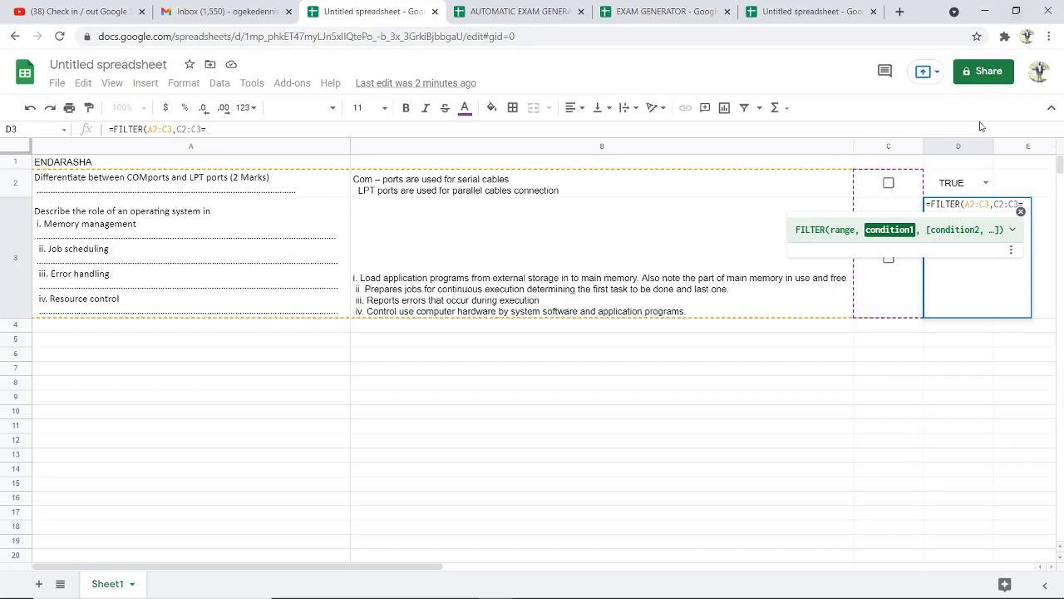
pyautogui.click(961, 188)
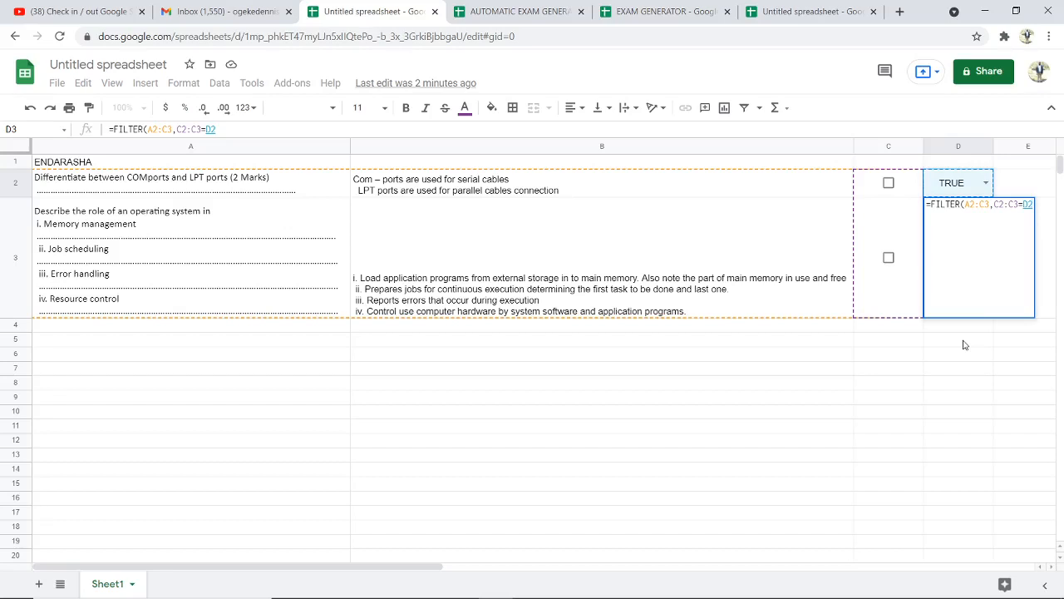
pyautogui.write(')')
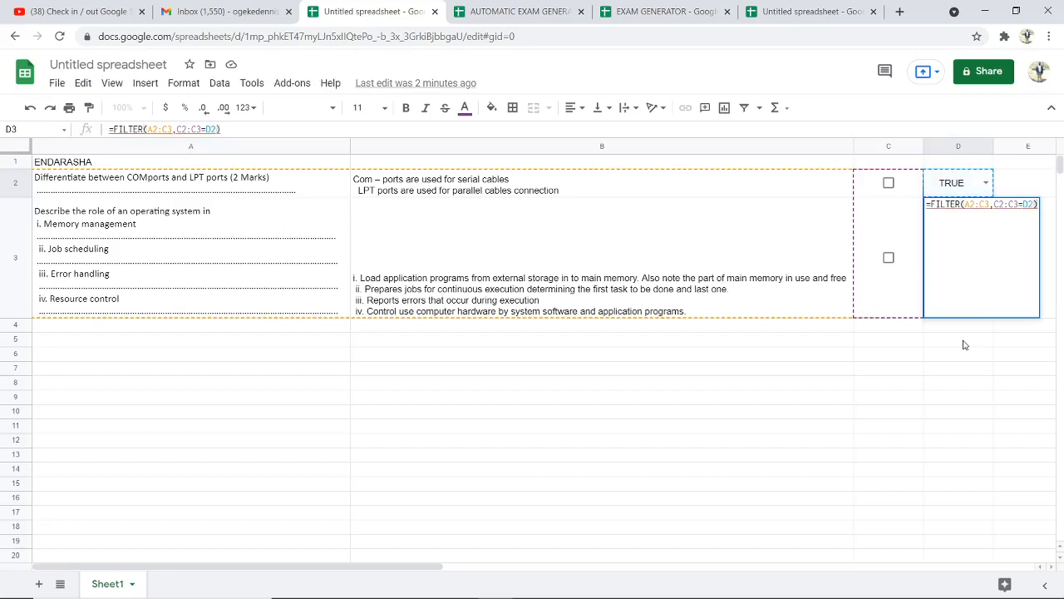
pyautogui.press('Return')
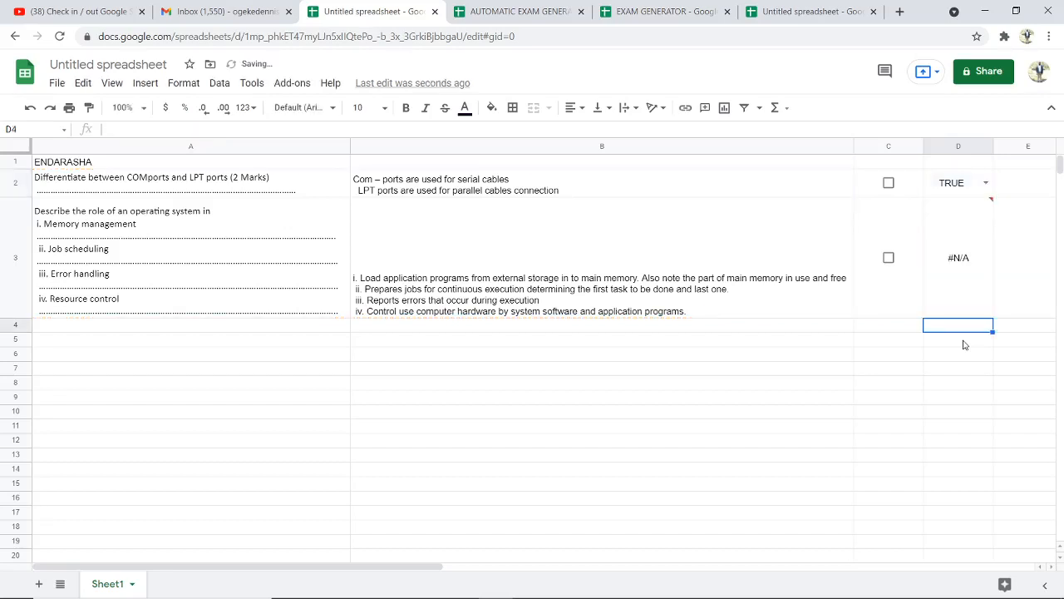
# - Tick the operating system question's checkbox in C3 and widen columns D and E for the filtered question and answer
pyautogui.moveTo(962, 278)
pyautogui.click(888, 258)
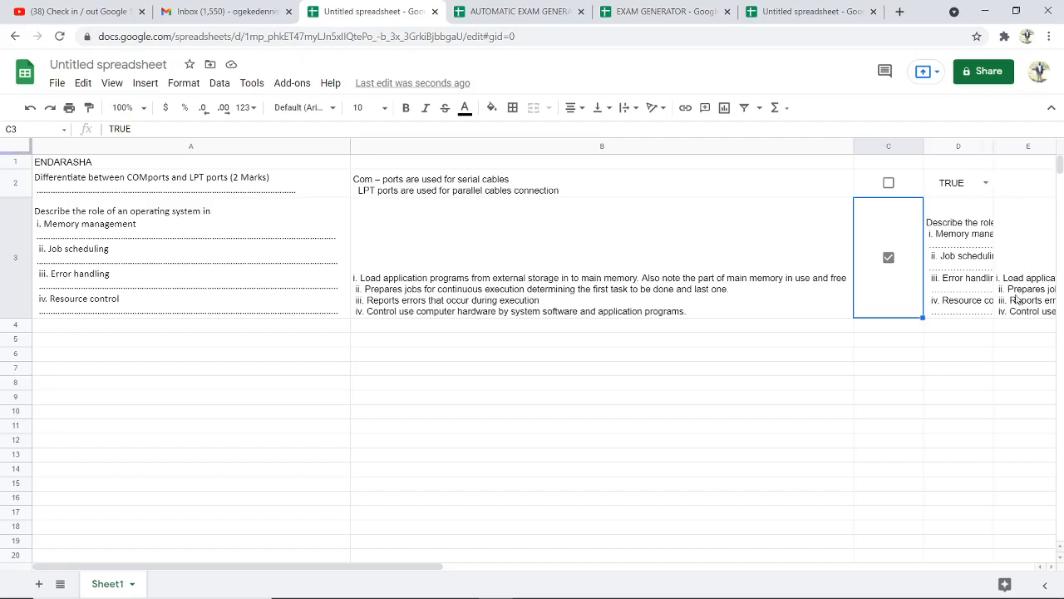
pyautogui.click(1051, 568)
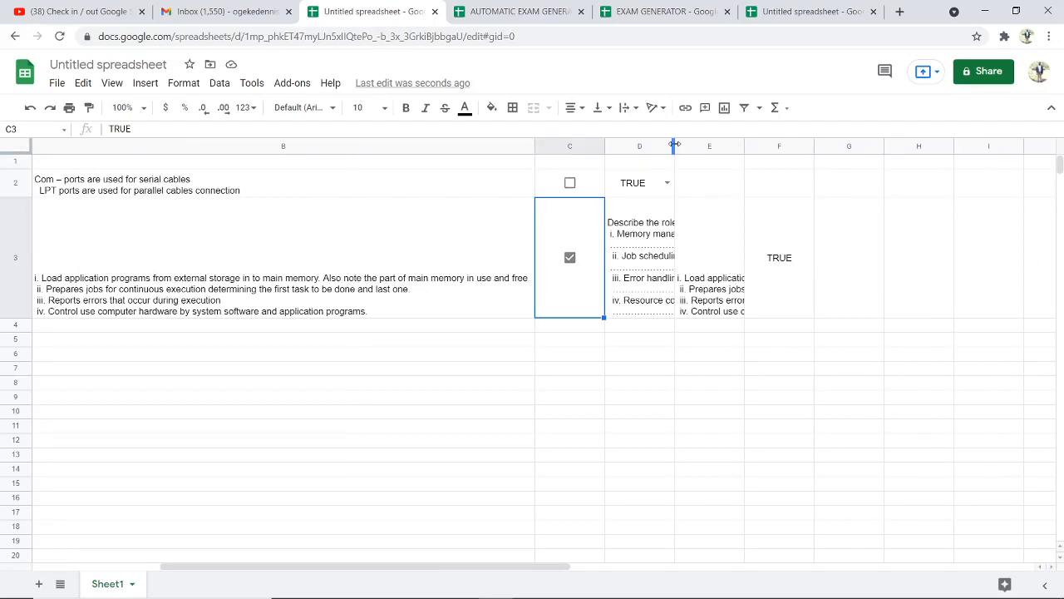
pyautogui.moveTo(674, 145); pyautogui.dragTo(853, 237)
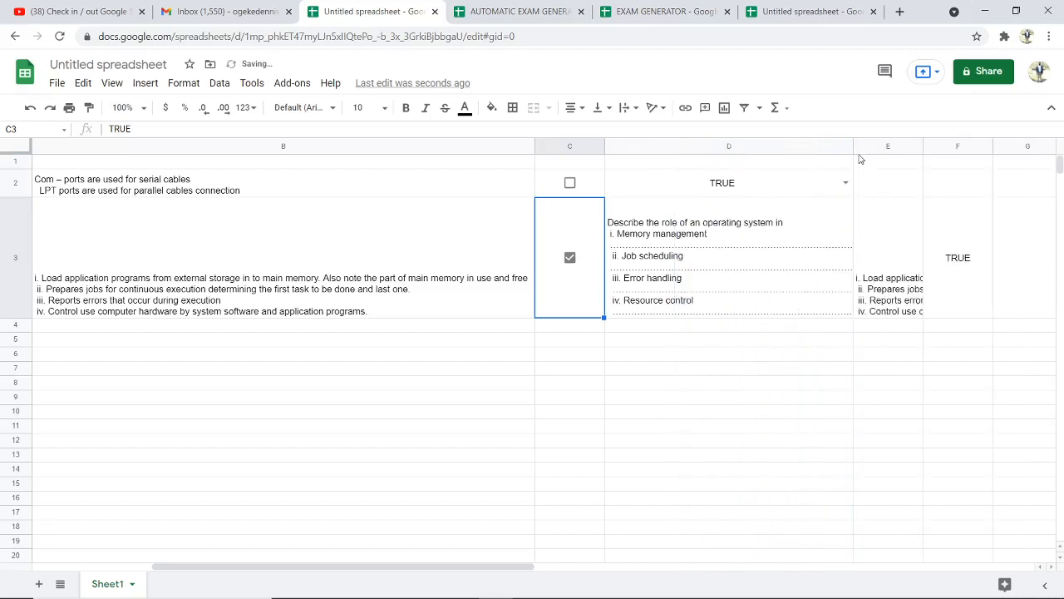
pyautogui.moveTo(850, 146); pyautogui.dragTo(930, 249)
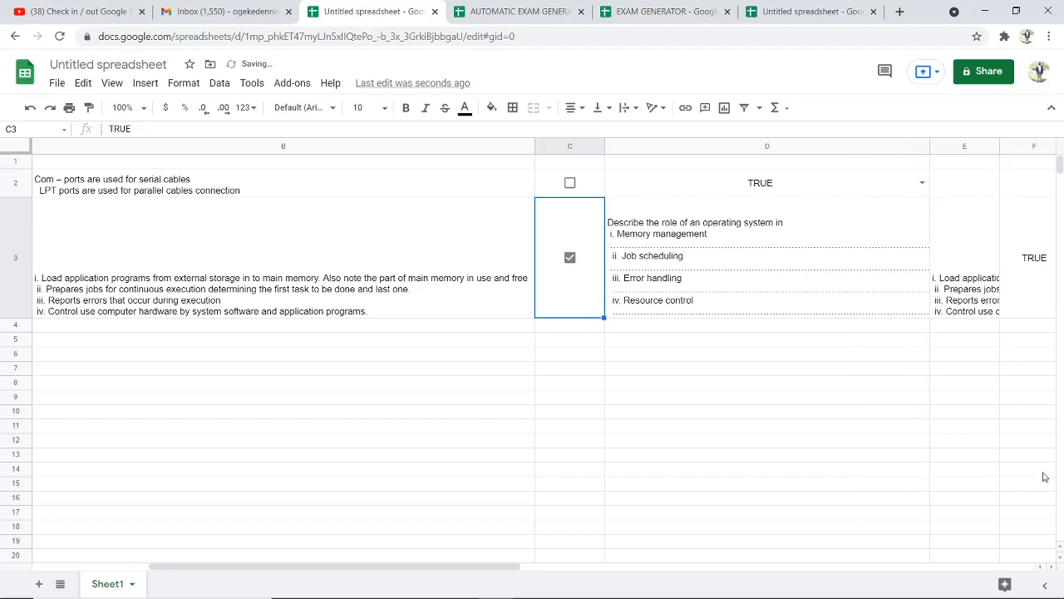
pyautogui.click(1051, 568)
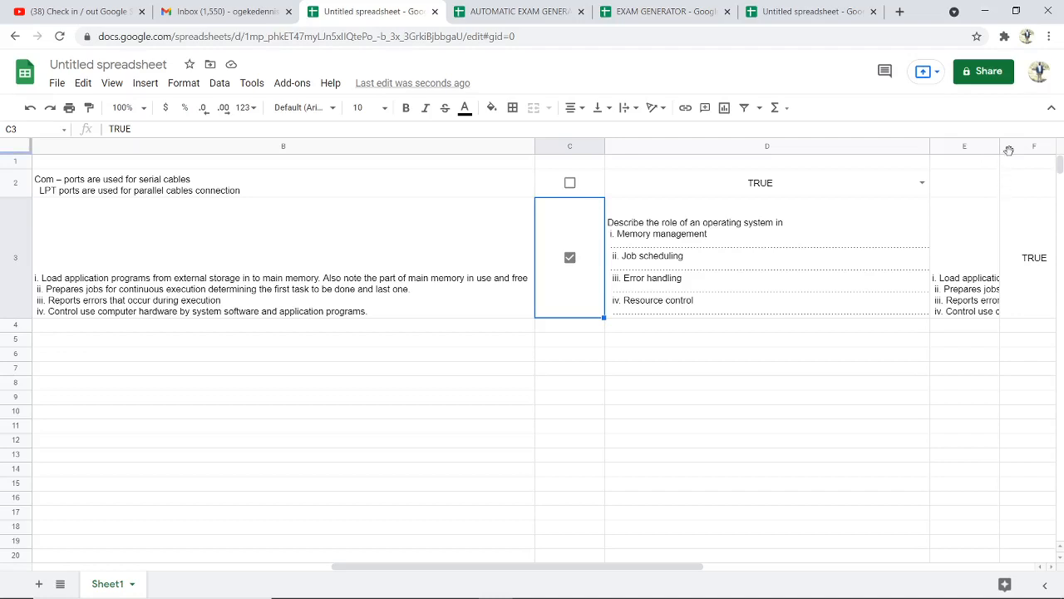
pyautogui.moveTo(1000, 147); pyautogui.dragTo(1040, 147)
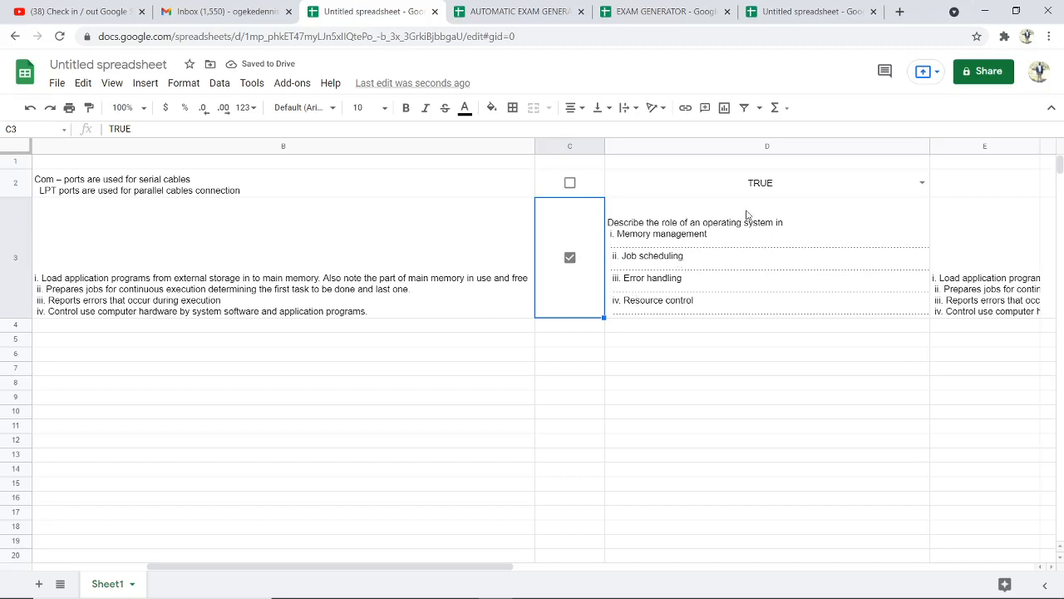
# - Tick the COM and LPT ports question's checkbox in C2 and hide the sheet's gridlines
pyautogui.click(570, 183)
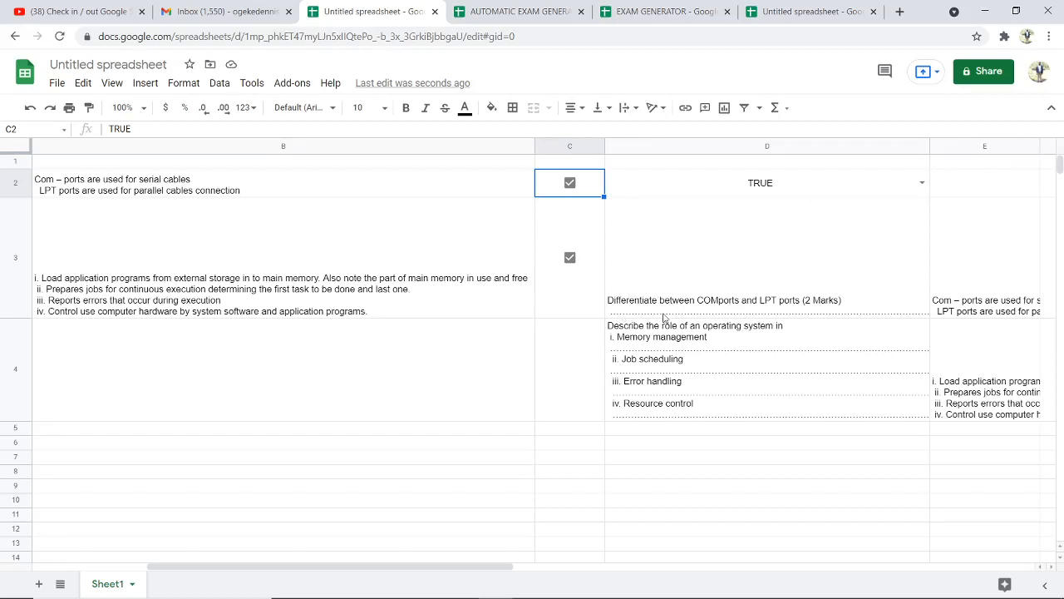
pyautogui.click(623, 218)
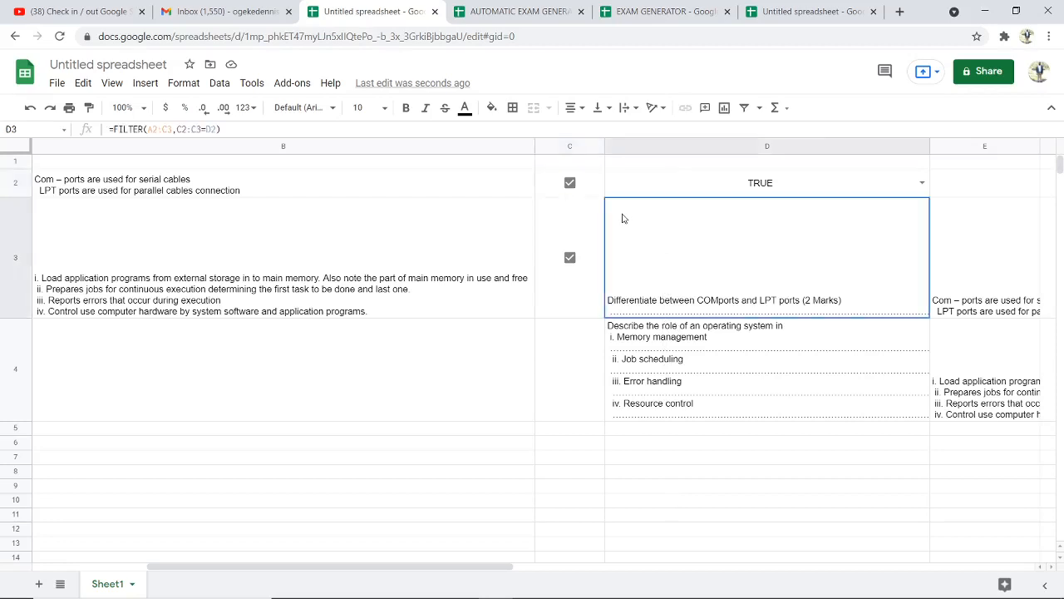
pyautogui.moveTo(624, 218); pyautogui.dragTo(760, 361)
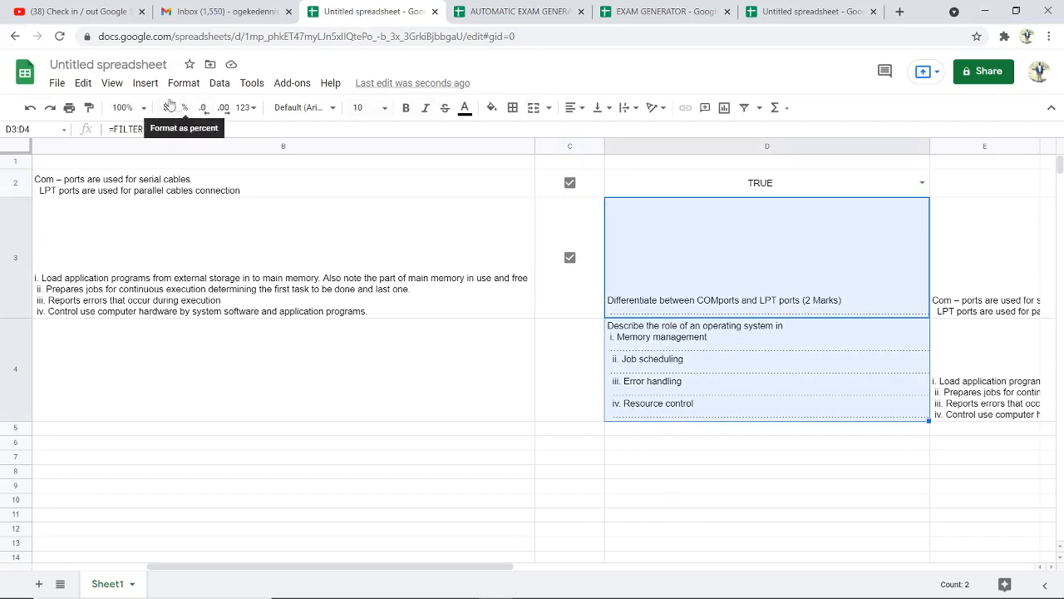
pyautogui.click(114, 83)
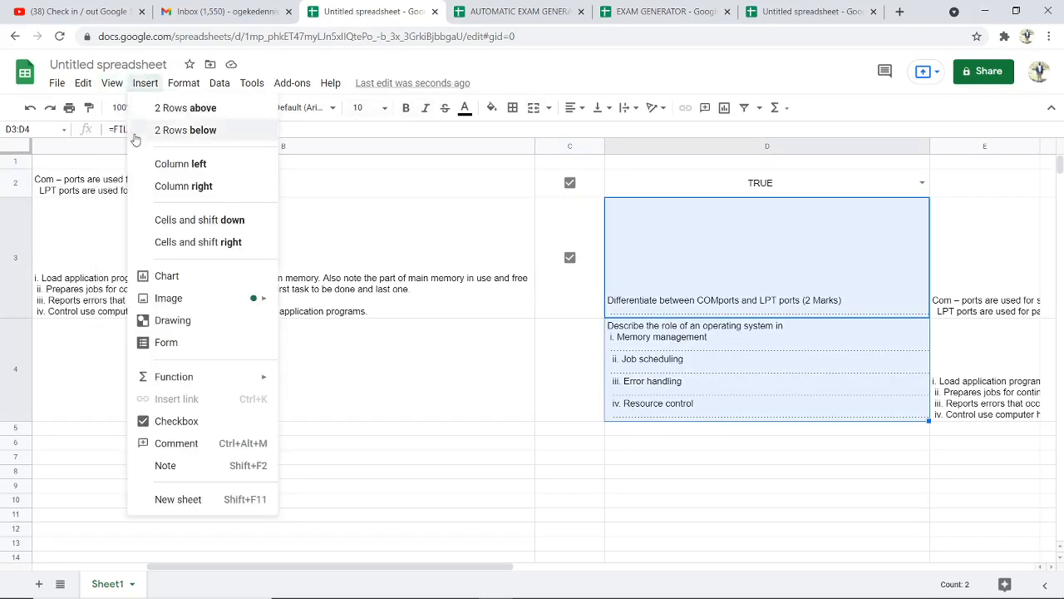
pyautogui.click(118, 143)
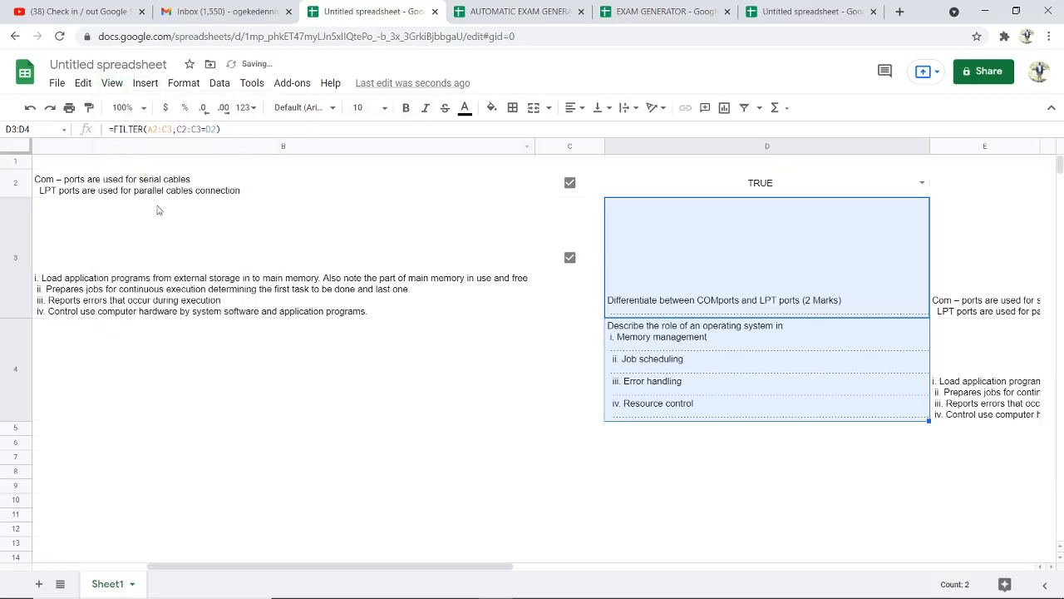
pyautogui.click(720, 487)
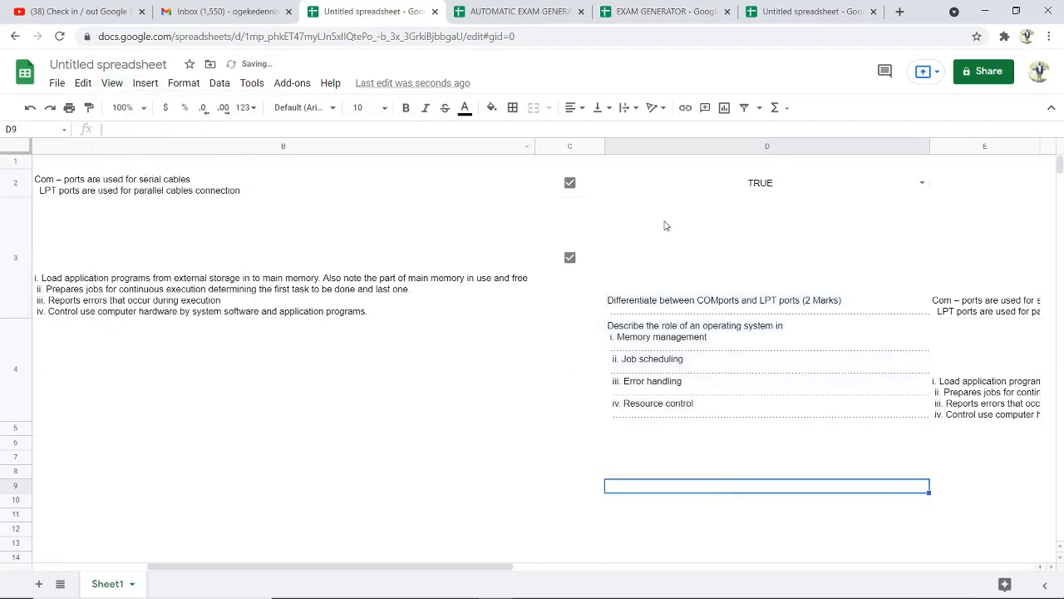
# - Set up a PDF download of only the filtered questions in D3:D4, with portrait page orientation
pyautogui.moveTo(657, 224); pyautogui.dragTo(720, 411)
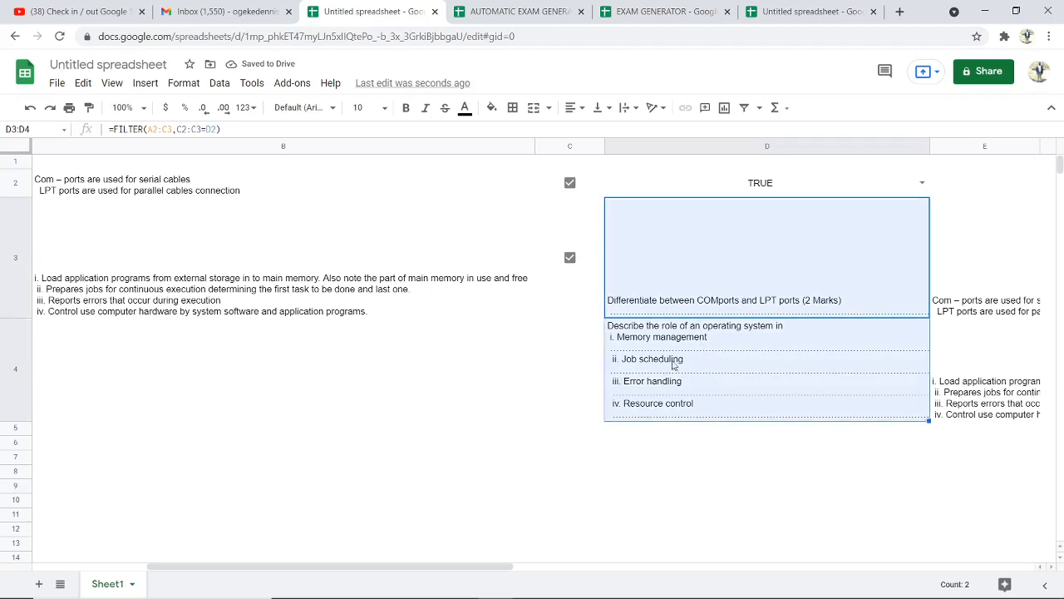
pyautogui.click(60, 83)
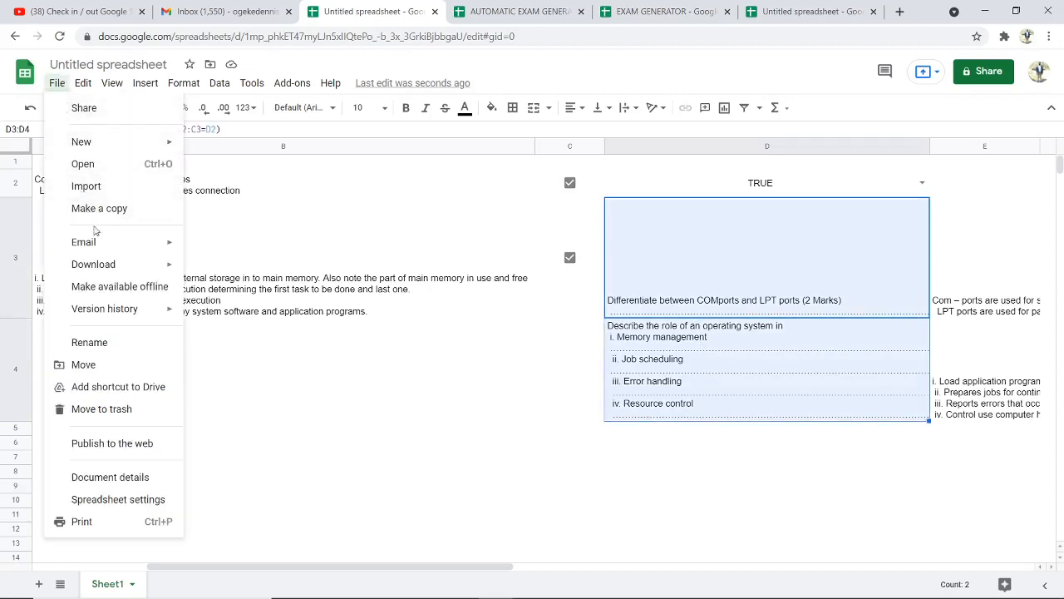
pyautogui.moveTo(100, 266)
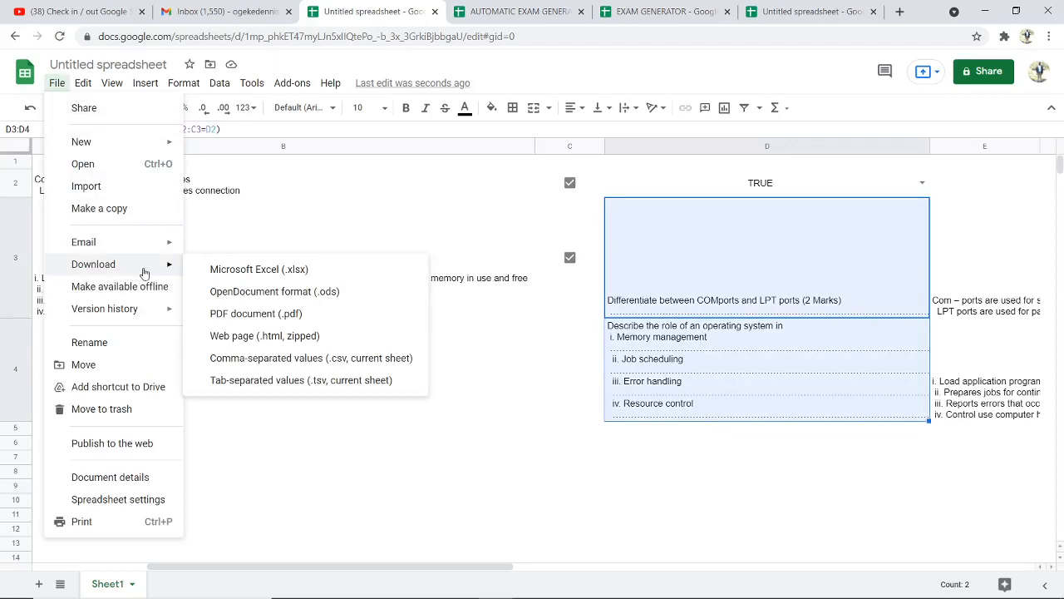
pyautogui.click(254, 315)
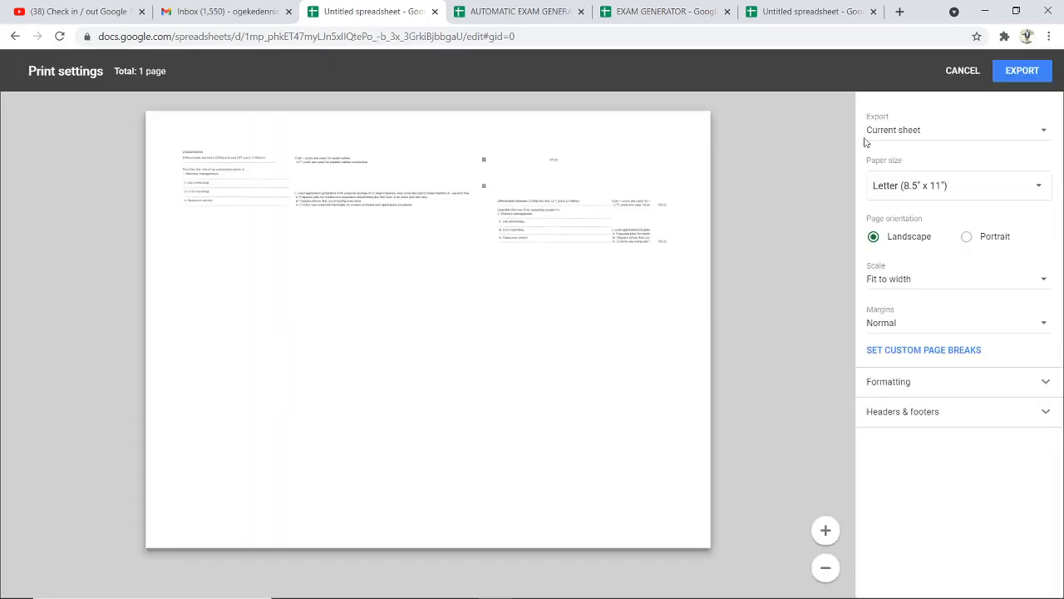
pyautogui.click(1038, 140)
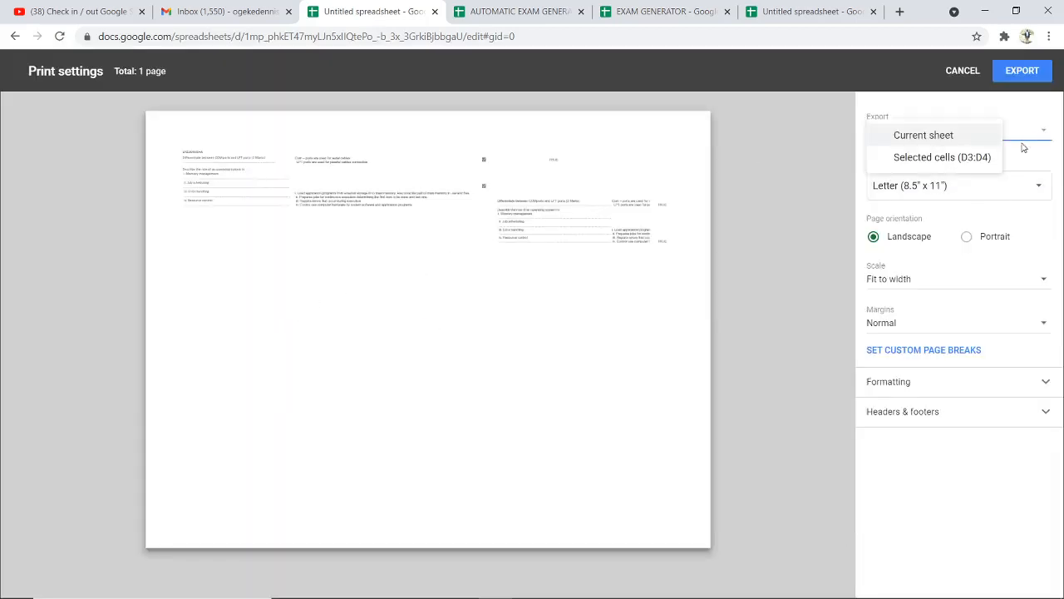
pyautogui.click(979, 161)
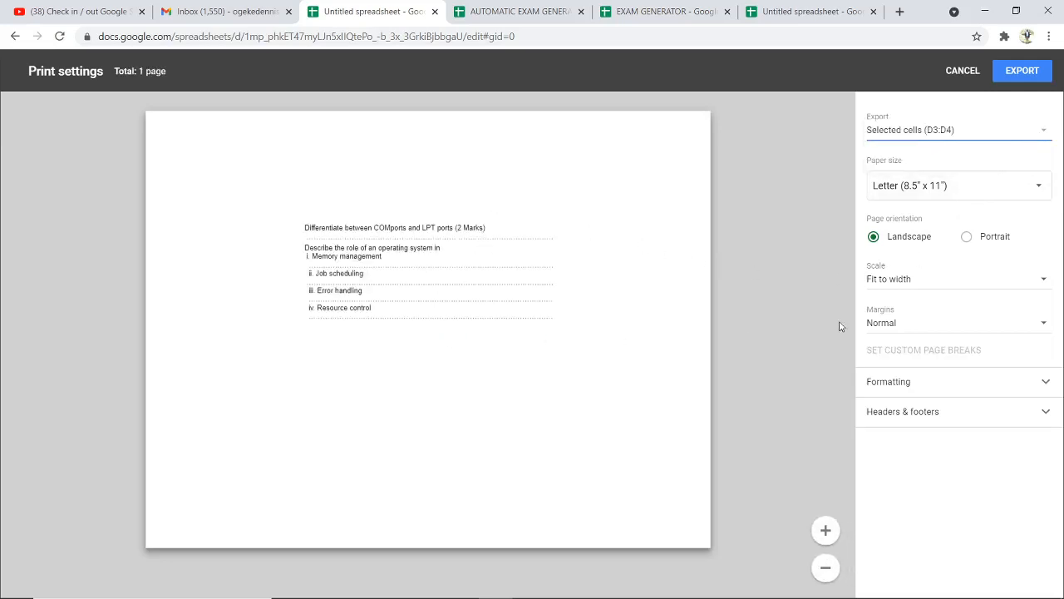
pyautogui.click(966, 237)
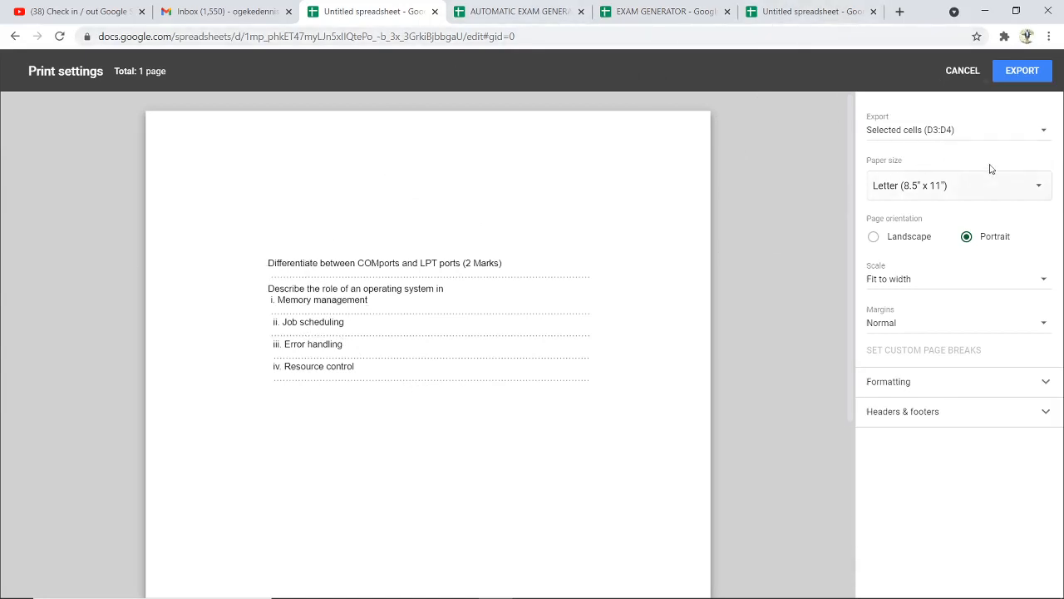
# - Export and download the questions as a PDF, and check the downloaded file before returning to the sheet
pyautogui.click(1023, 73)
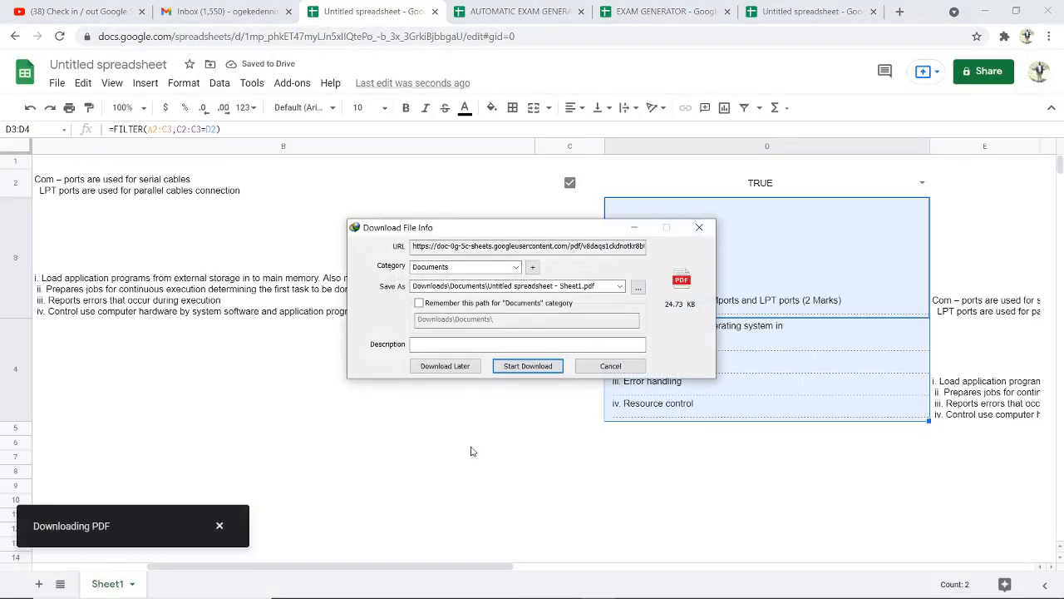
pyautogui.click(547, 365)
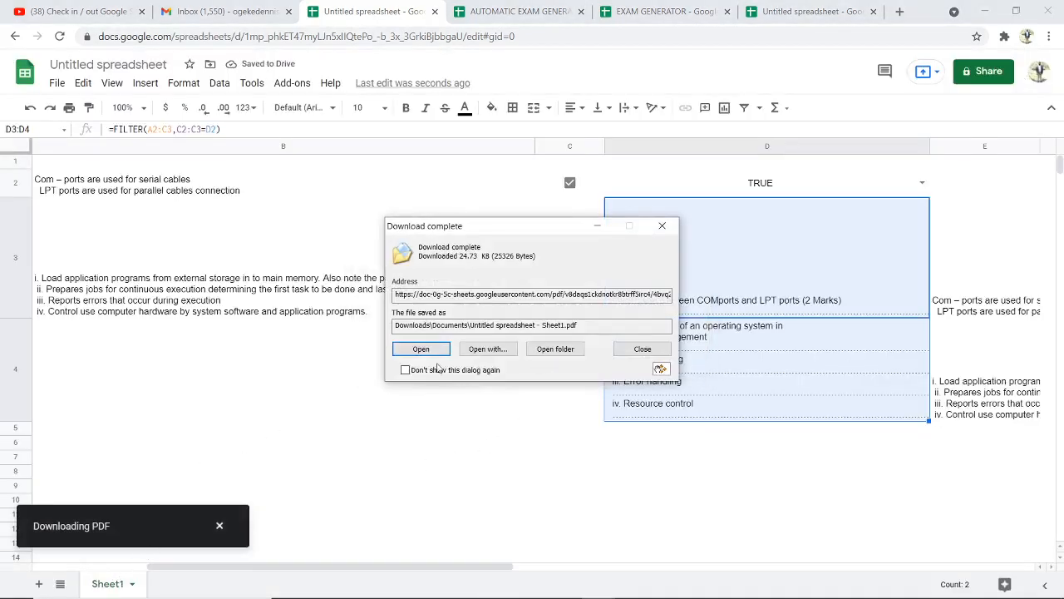
pyautogui.click(427, 353)
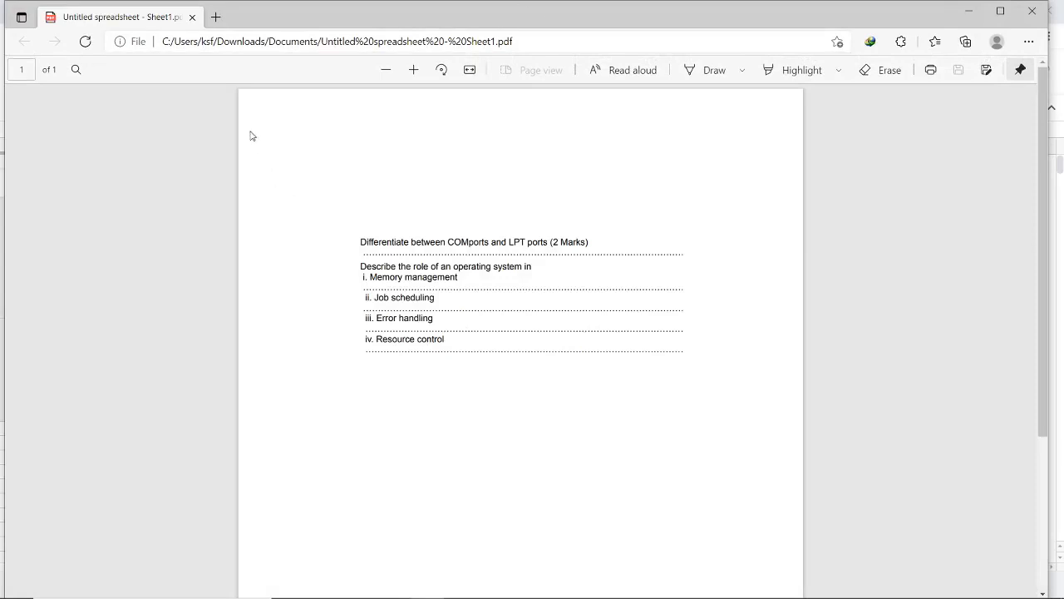
pyautogui.click(1032, 10)
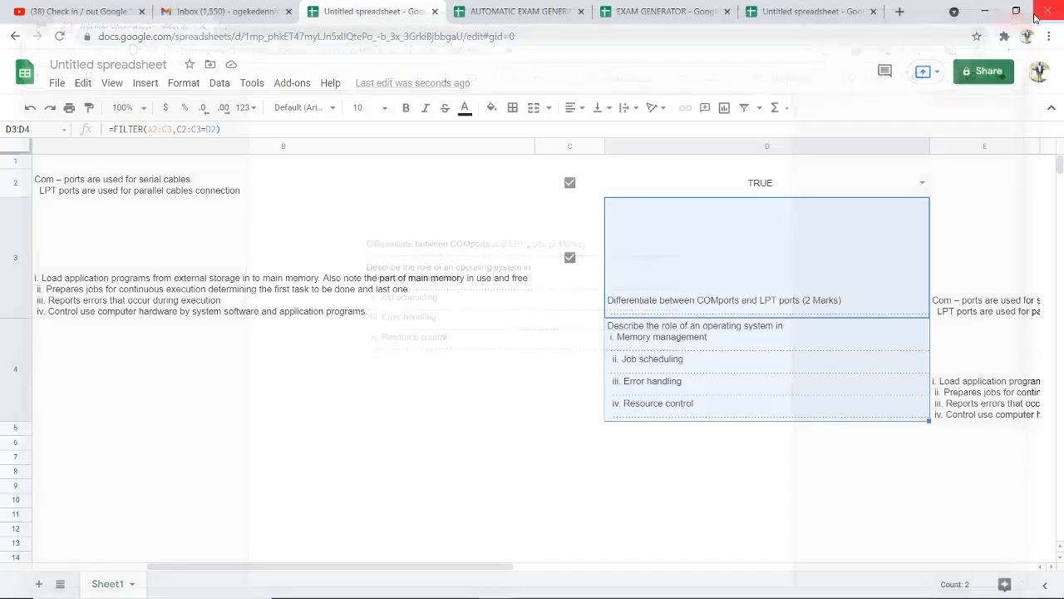
pyautogui.click(516, 516)
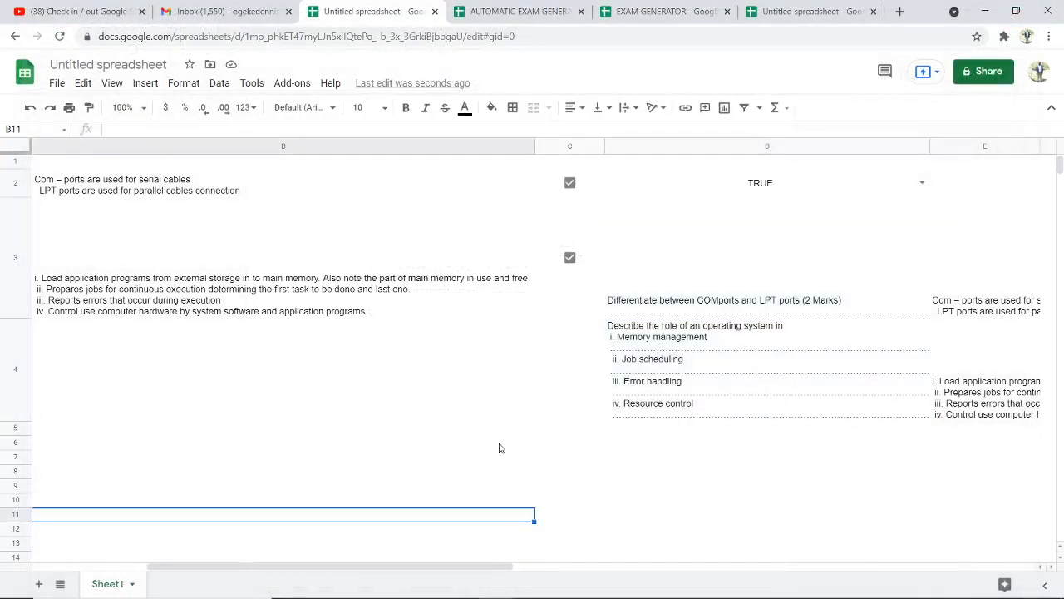